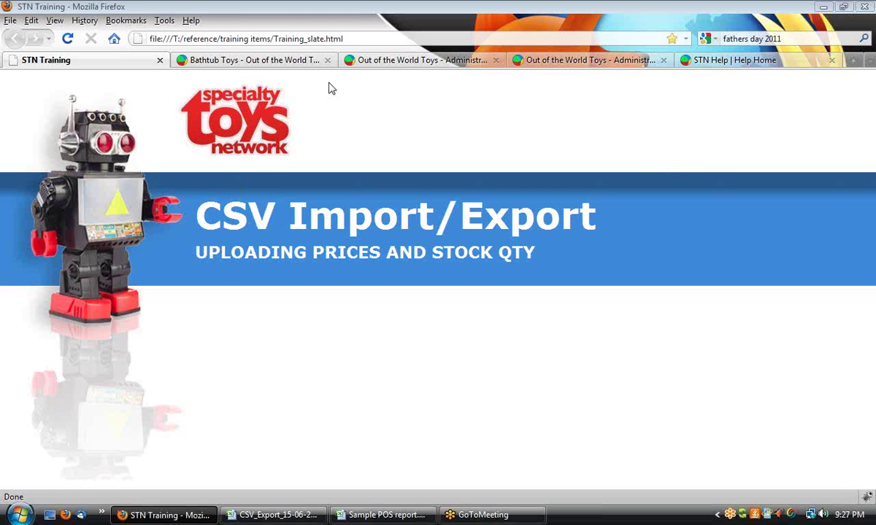
# Browse the Bathtub Toys products and prices, e.g. Cool Duck $3.00 and Frog Pod $29.99.
pyautogui.click(248, 59)
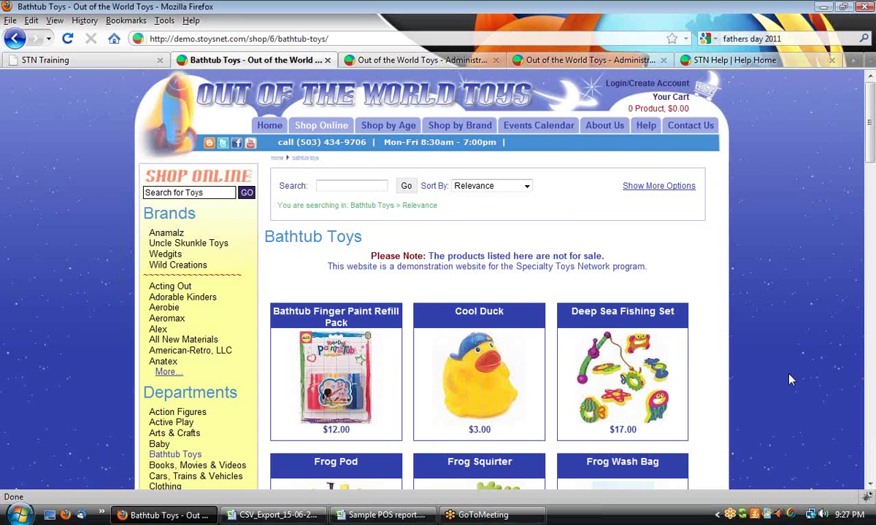
pyautogui.scroll(-2, 817, 321)
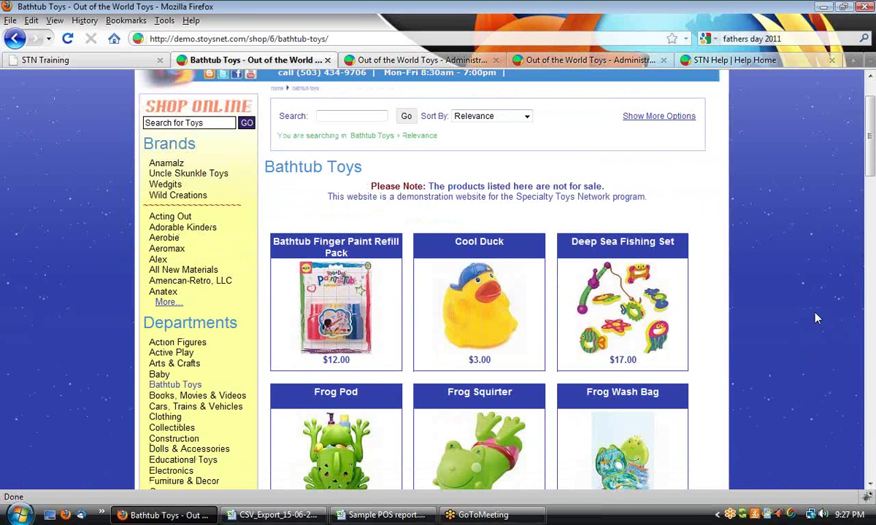
pyautogui.scroll(-3, 818, 319)
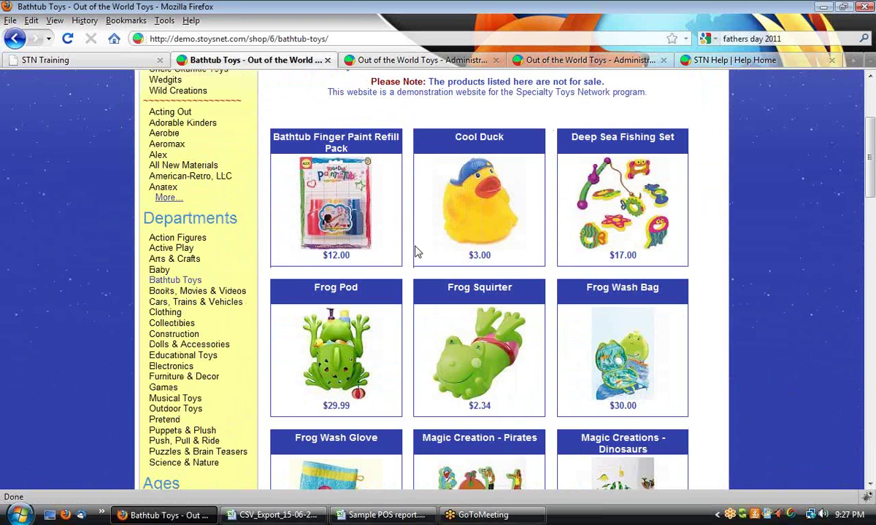
pyautogui.scroll(-1, 474, 358)
pyautogui.scroll(-1, 757, 395)
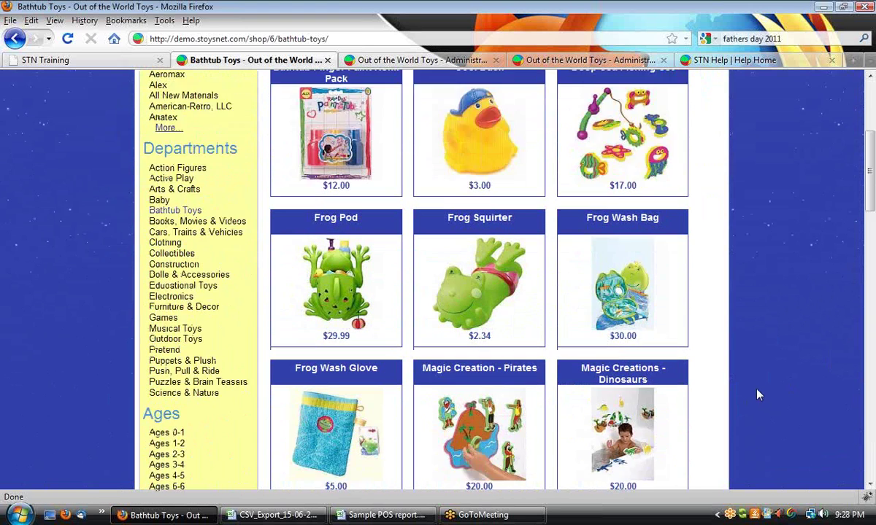
pyautogui.scroll(-4, 757, 395)
pyautogui.scroll(11, 757, 394)
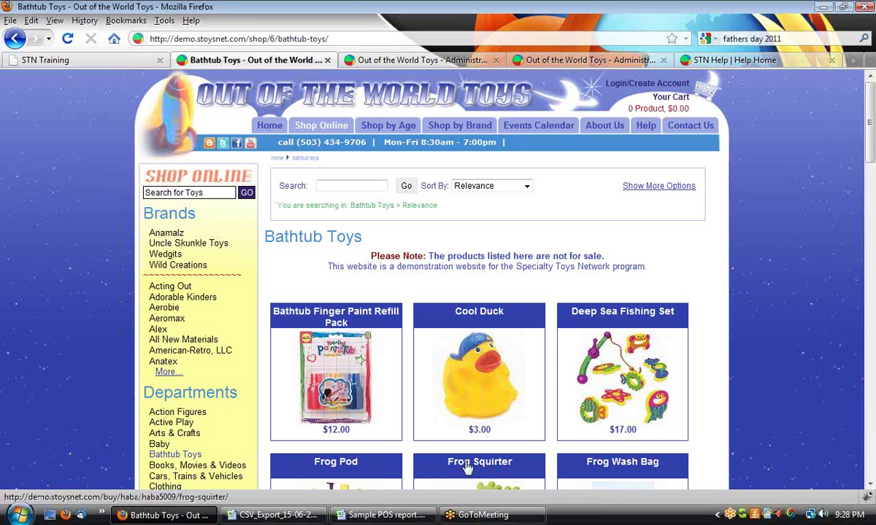
# Bring up Sample POS report.csv and AutoFit all columns of the whole worksheet.
pyautogui.click(381, 515)
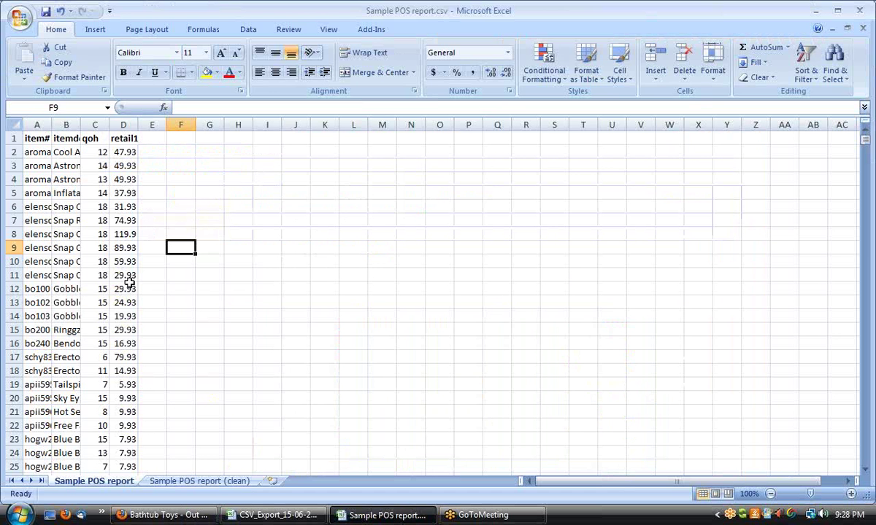
pyautogui.click(301, 328)
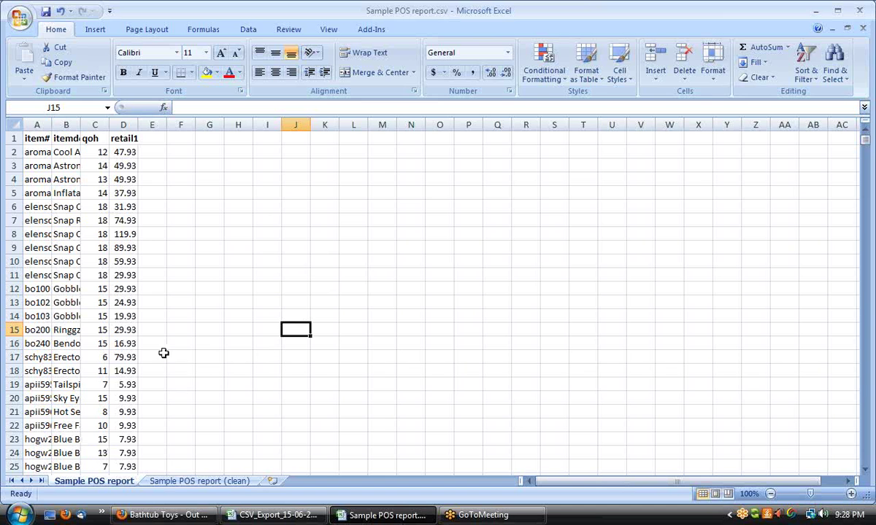
pyautogui.click(15, 126)
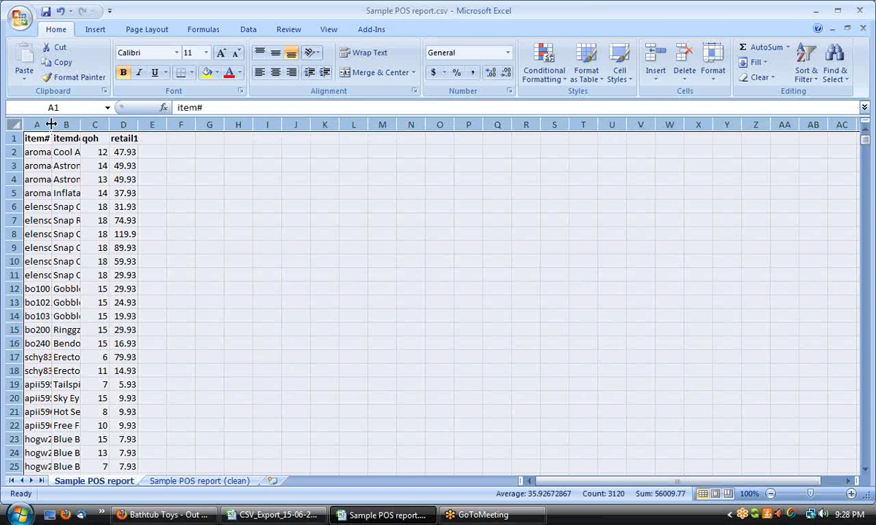
pyautogui.doubleClick(51, 124)
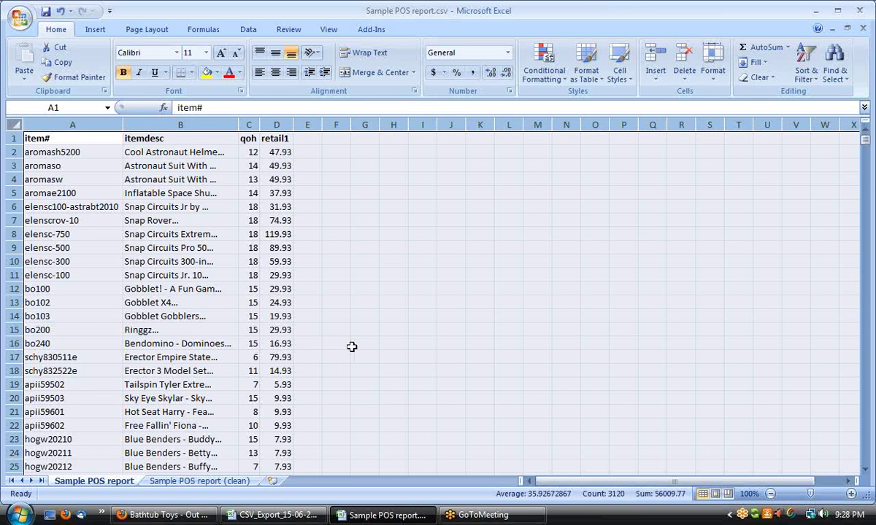
pyautogui.scroll(-5, 343, 349)
pyautogui.scroll(5, 343, 349)
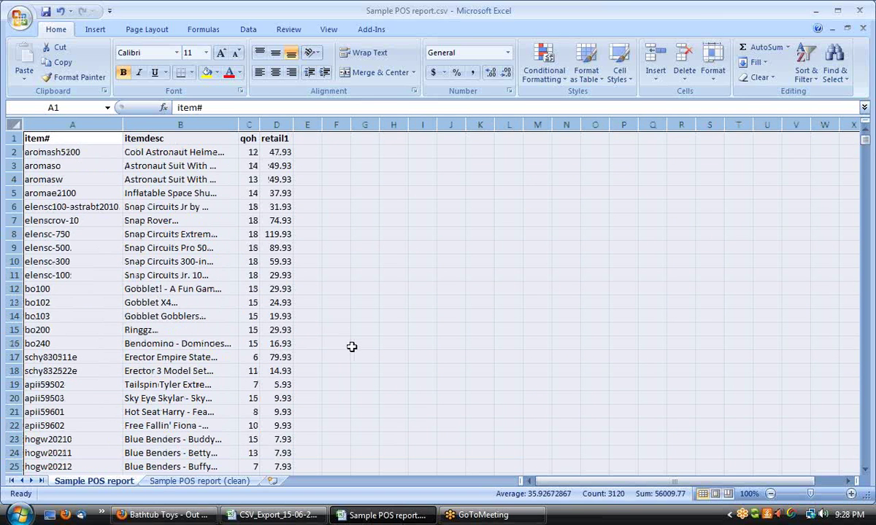
# Inspect cells A17, B13 (Gobblet X4), C11 (qoh 18) and D12 (29.93).
pyautogui.click(69, 358)
pyautogui.scroll(-6, 54, 469)
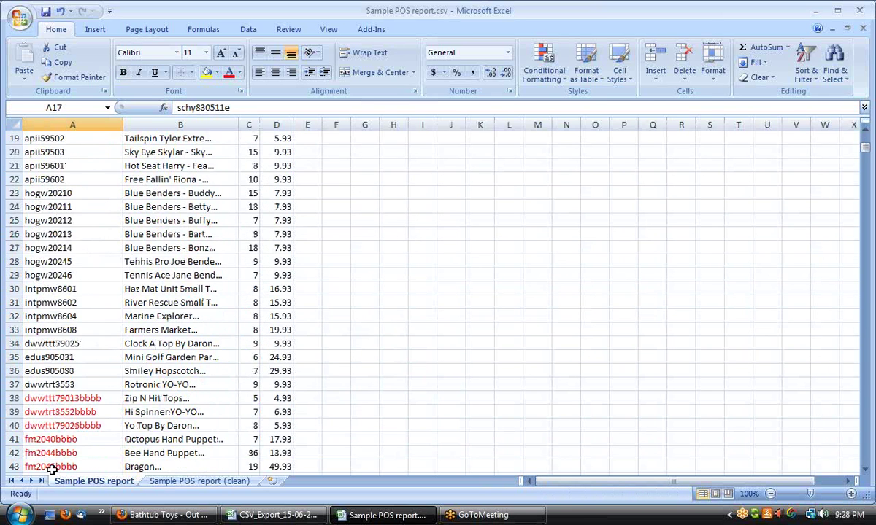
pyautogui.scroll(5, 167, 336)
pyautogui.scroll(1, 173, 303)
pyautogui.click(182, 302)
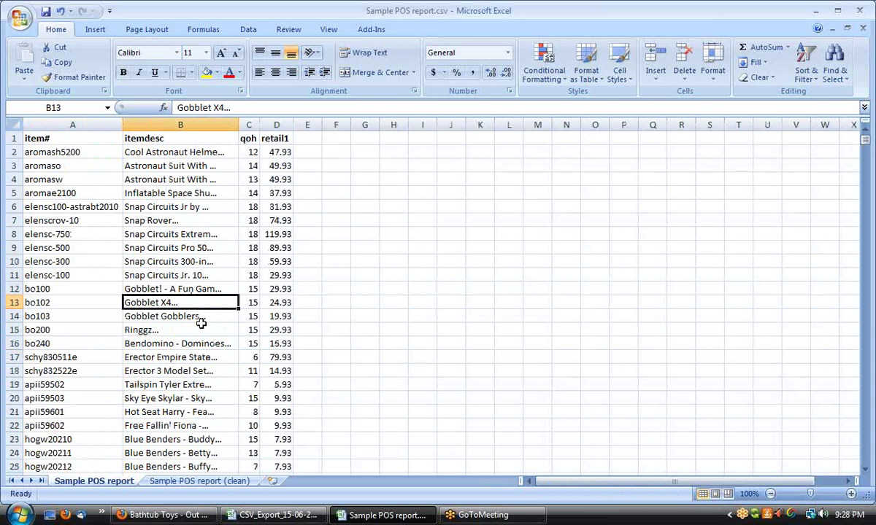
pyautogui.scroll(-1, 179, 398)
pyautogui.scroll(1, 179, 398)
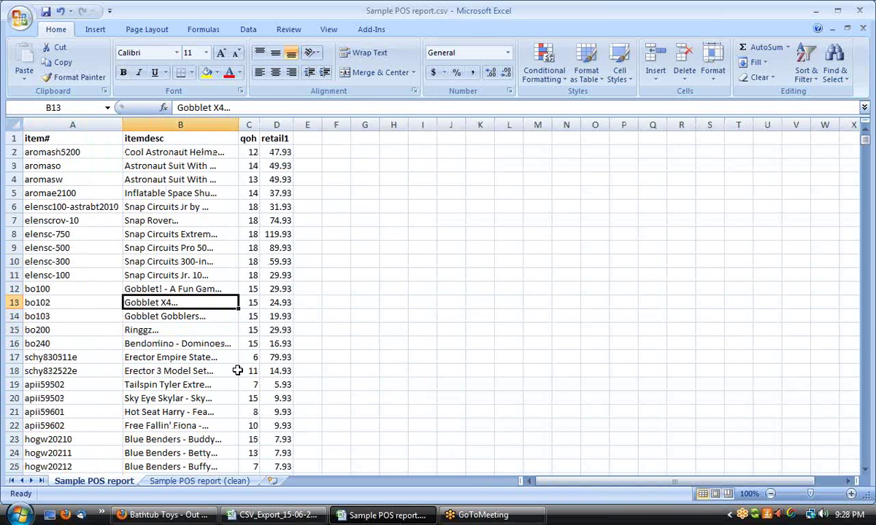
pyautogui.click(251, 275)
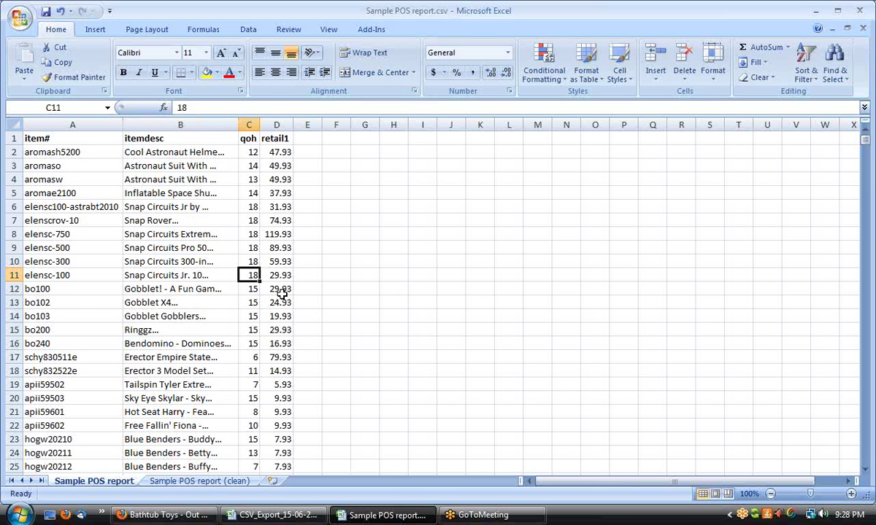
pyautogui.click(281, 292)
pyautogui.scroll(-1, 322, 363)
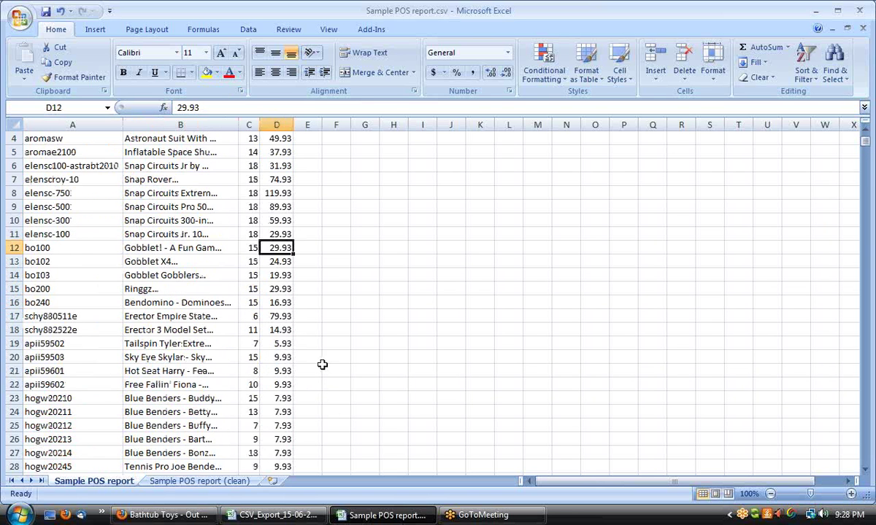
pyautogui.scroll(1, 321, 365)
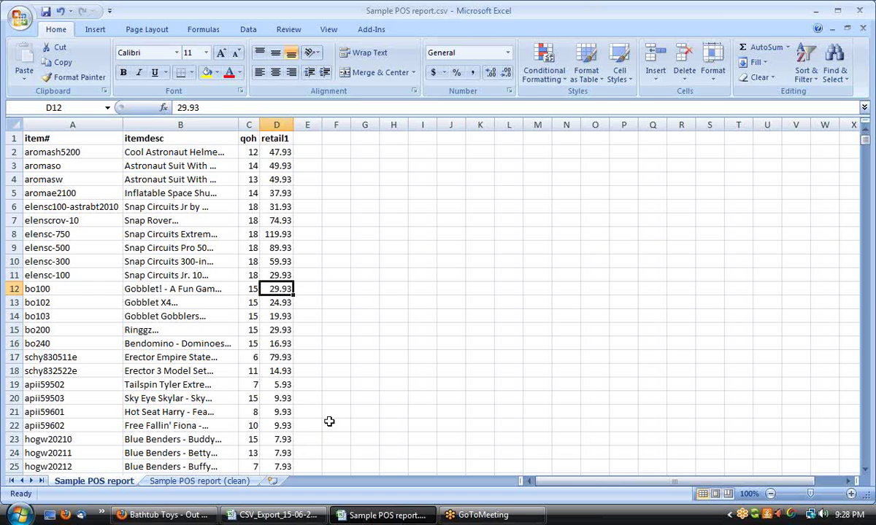
# Check the product descriptions in cells B9, B17, B8 and B20.
pyautogui.click(175, 246)
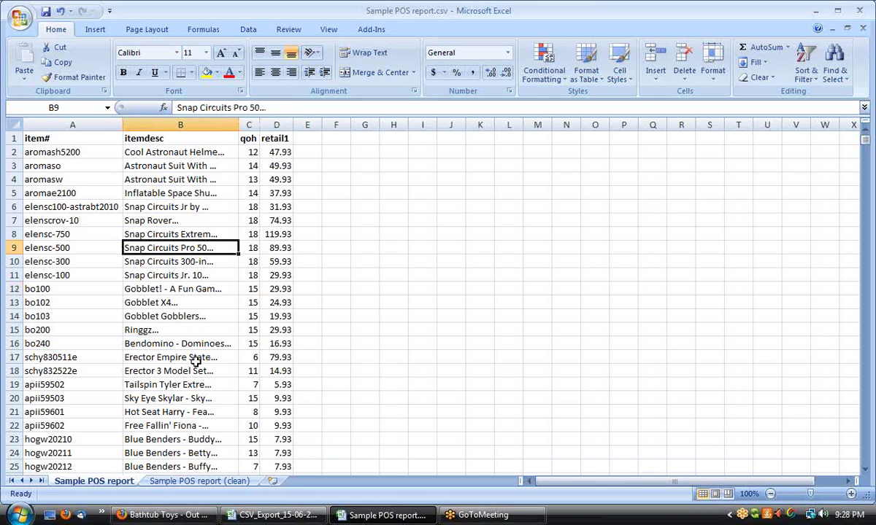
pyautogui.click(196, 361)
pyautogui.scroll(-1, 183, 420)
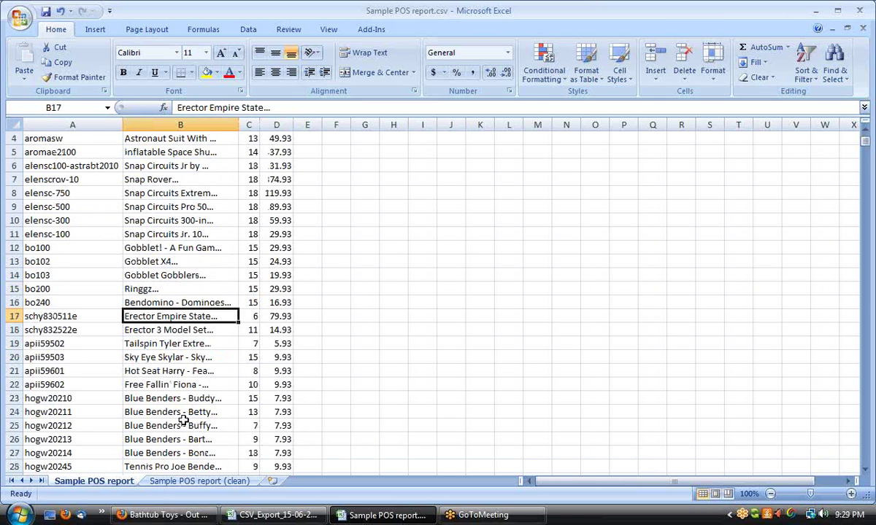
pyautogui.scroll(-2, 183, 420)
pyautogui.scroll(3, 183, 417)
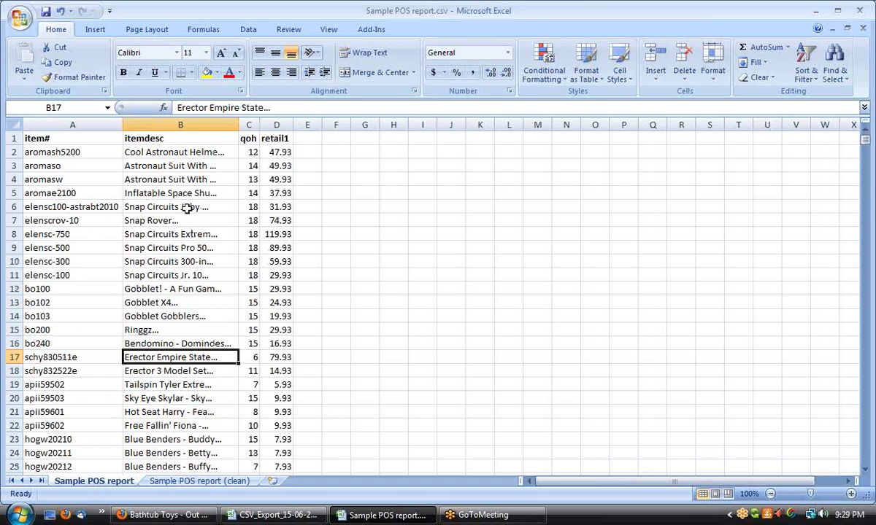
pyautogui.click(182, 232)
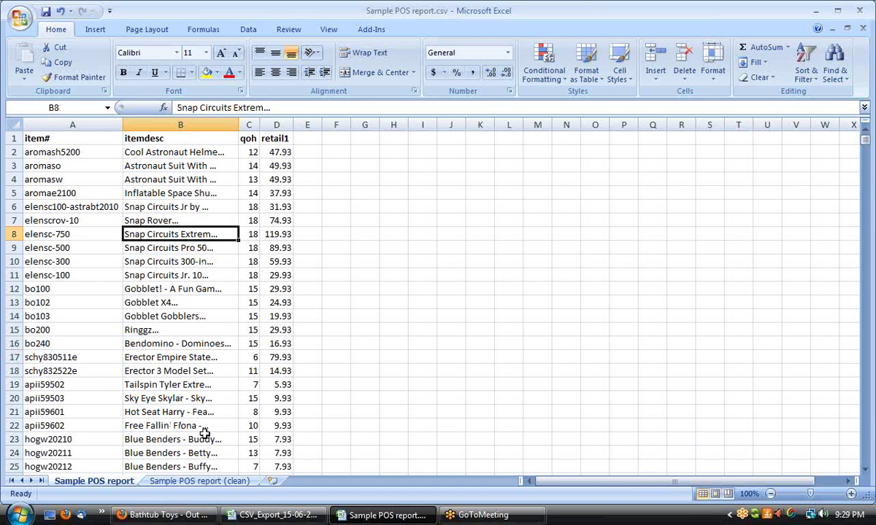
pyautogui.click(179, 399)
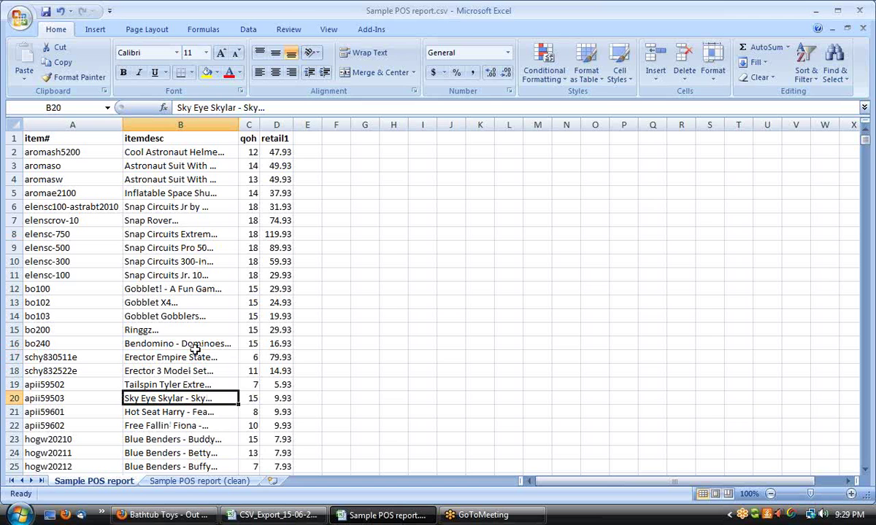
pyautogui.click(175, 232)
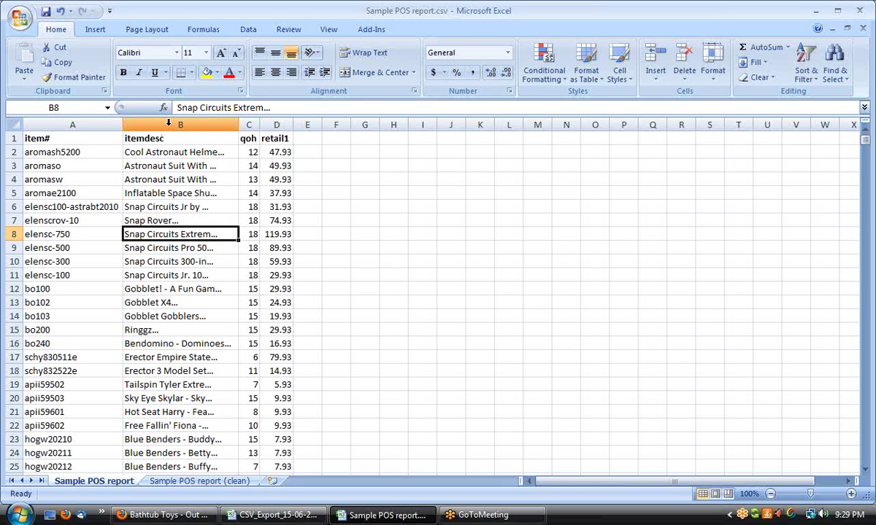
# Delete column B (itemdesc), check the 47.93 price in C2, and go back to Firefox.
pyautogui.click(168, 123)
pyautogui.rightClick(168, 124)
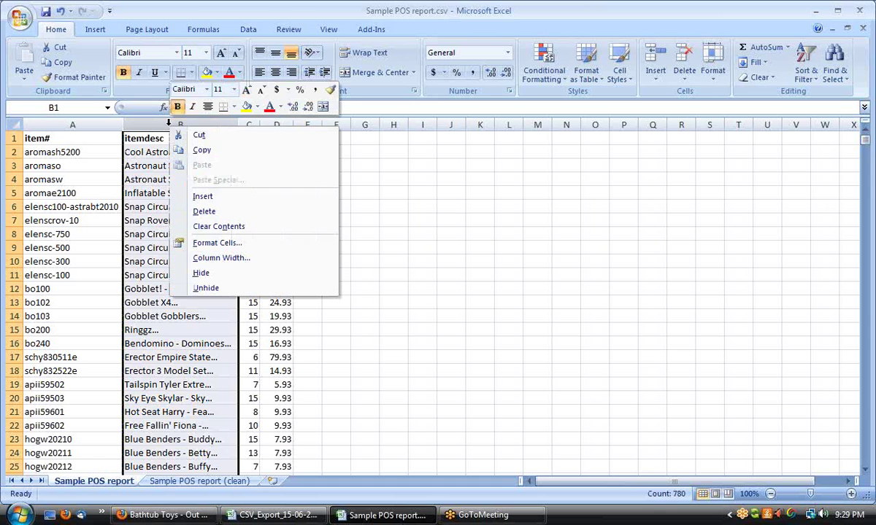
pyautogui.click(204, 211)
pyautogui.click(241, 234)
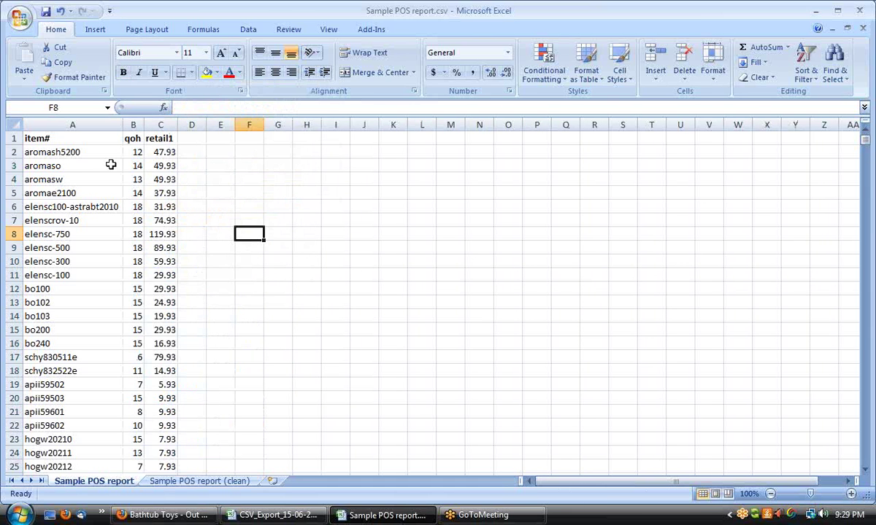
pyautogui.click(166, 150)
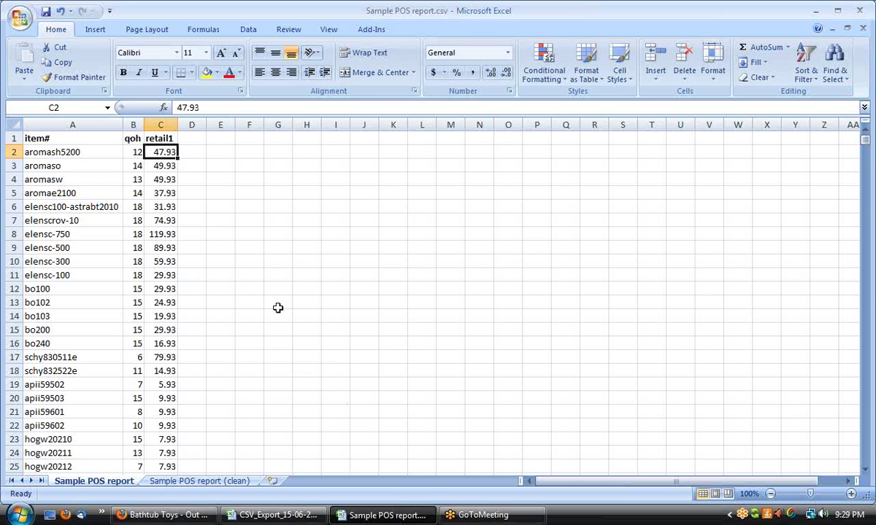
pyautogui.click(163, 515)
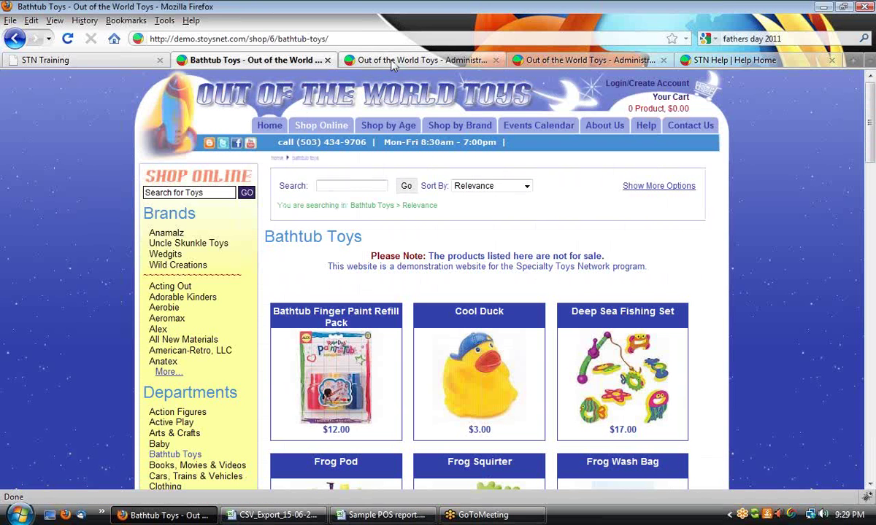
# Run a product data backup from the cart administration, confirming the overwrite of the existing backup.
pyautogui.click(416, 60)
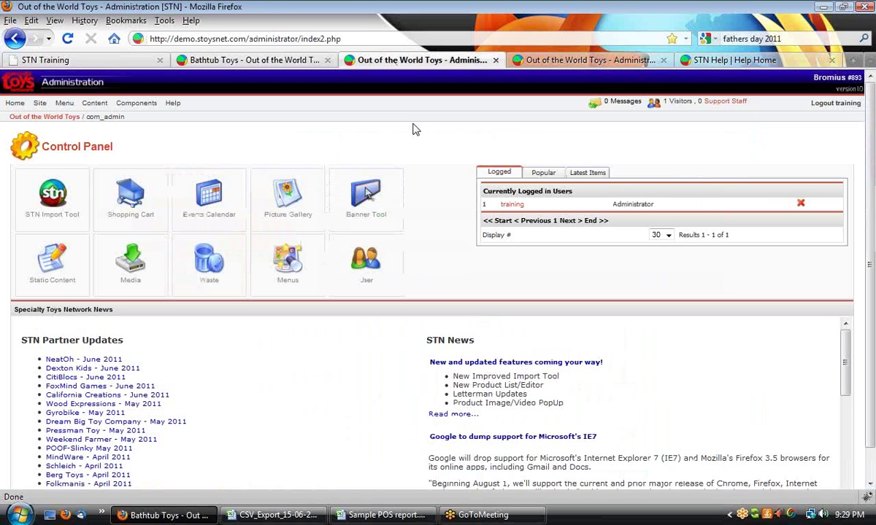
pyautogui.click(133, 205)
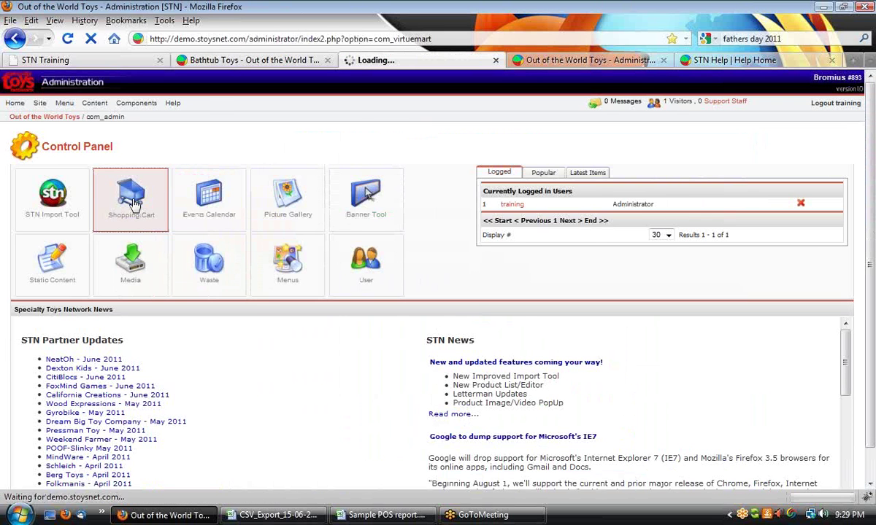
pyautogui.moveTo(160, 149)
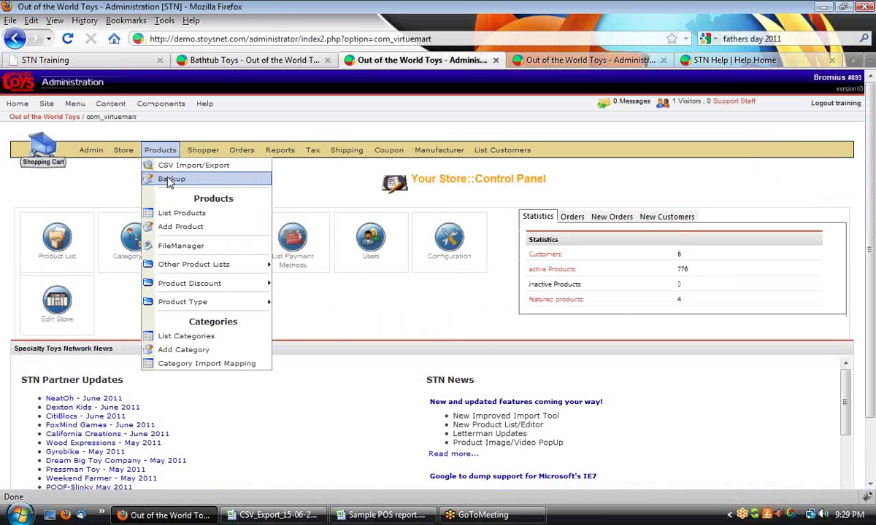
pyautogui.click(168, 182)
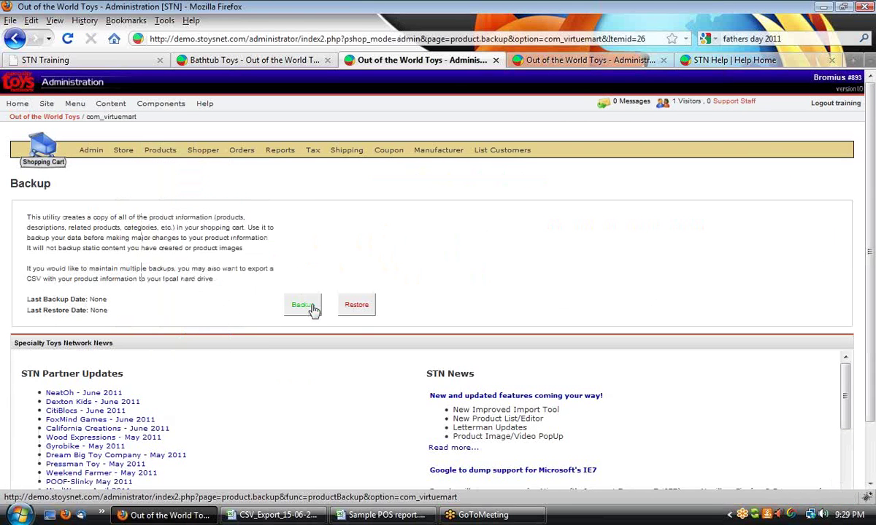
pyautogui.click(303, 305)
pyautogui.click(405, 276)
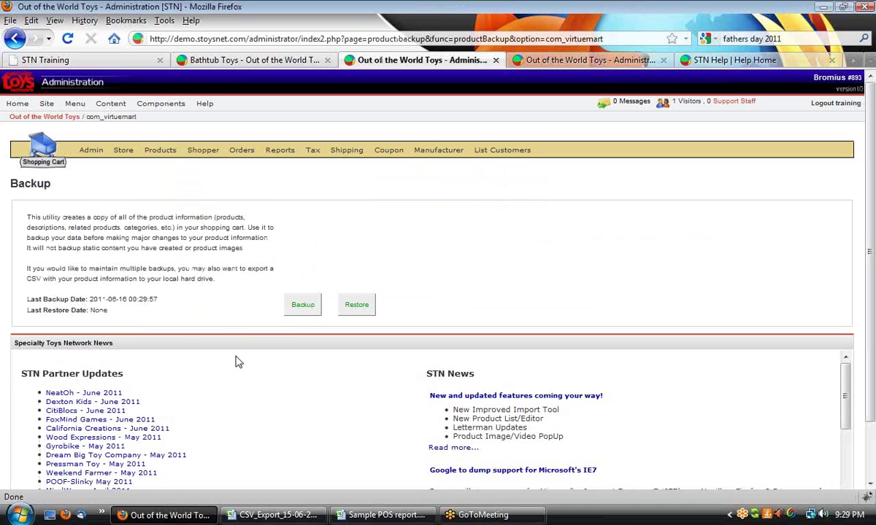
pyautogui.moveTo(172, 156)
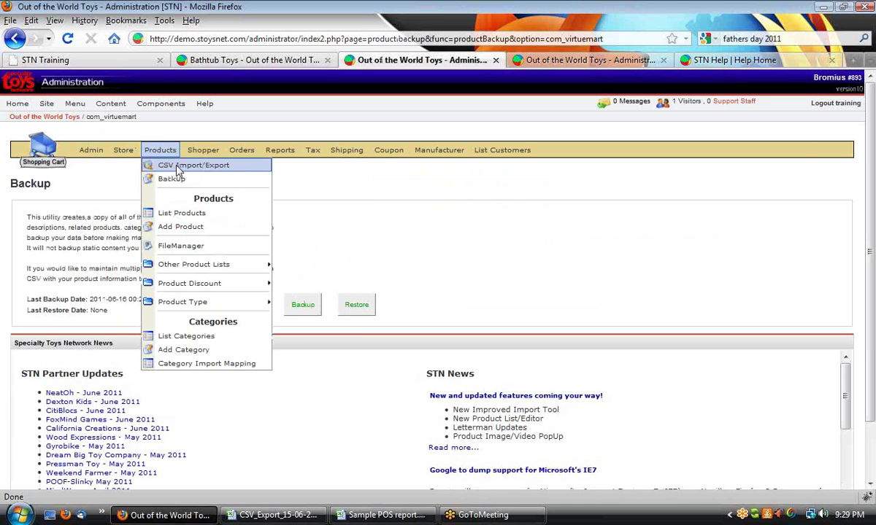
# Open CSV Import/Export and review the saved field-order Configuration.
pyautogui.click(178, 167)
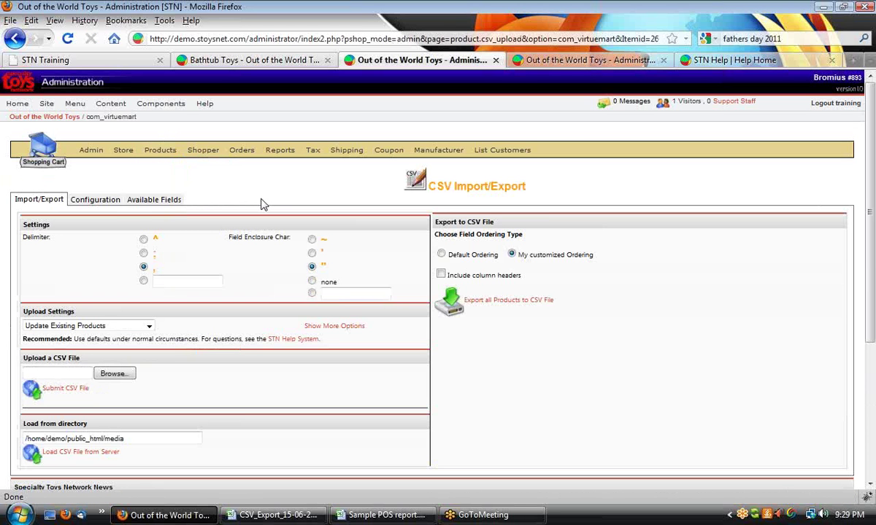
pyautogui.click(99, 200)
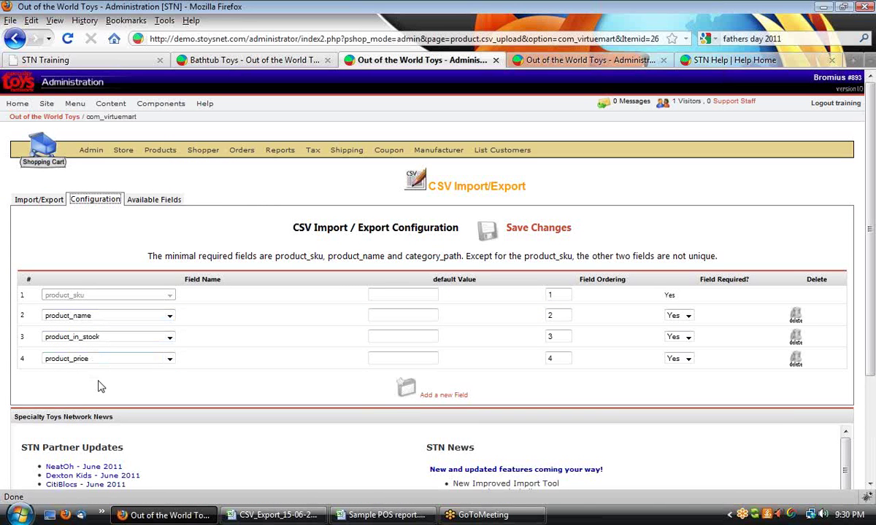
pyautogui.click(41, 201)
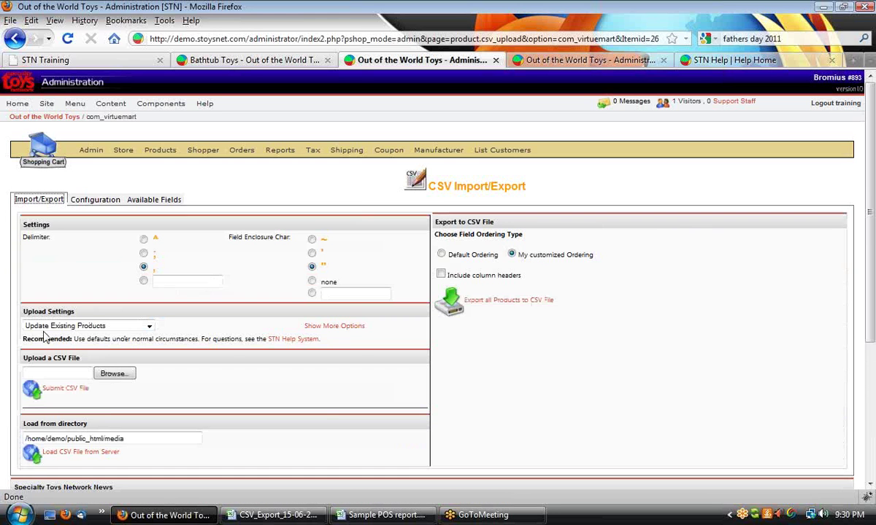
# Show more upload options, note the column-headers-as-configuration option, and recheck the field order.
pyautogui.click(341, 326)
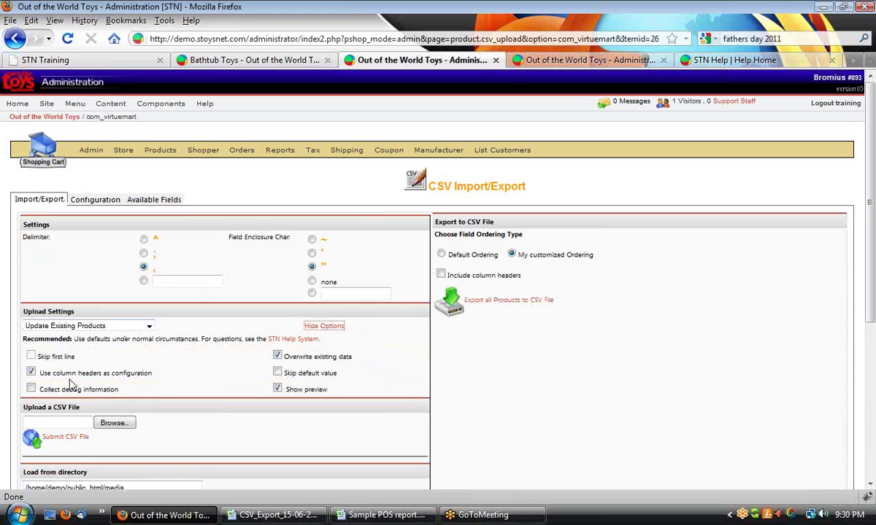
pyautogui.moveTo(166, 376); pyautogui.dragTo(42, 376)
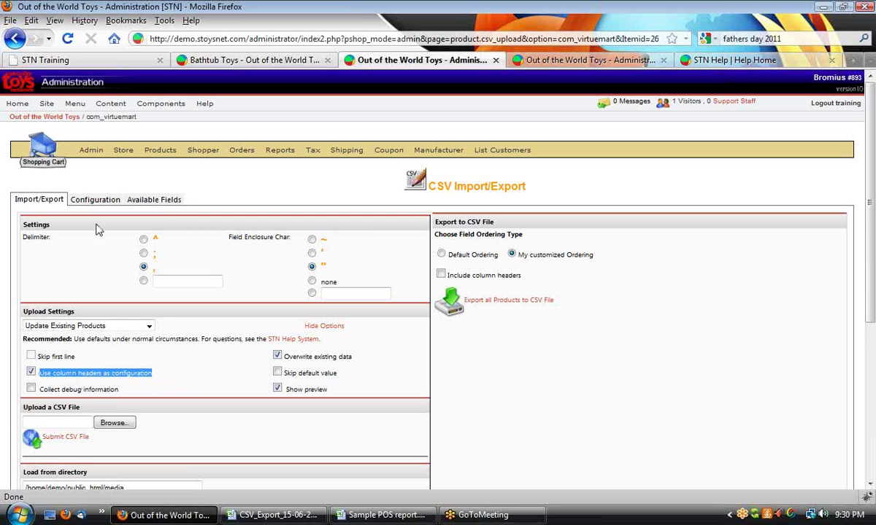
pyautogui.click(96, 200)
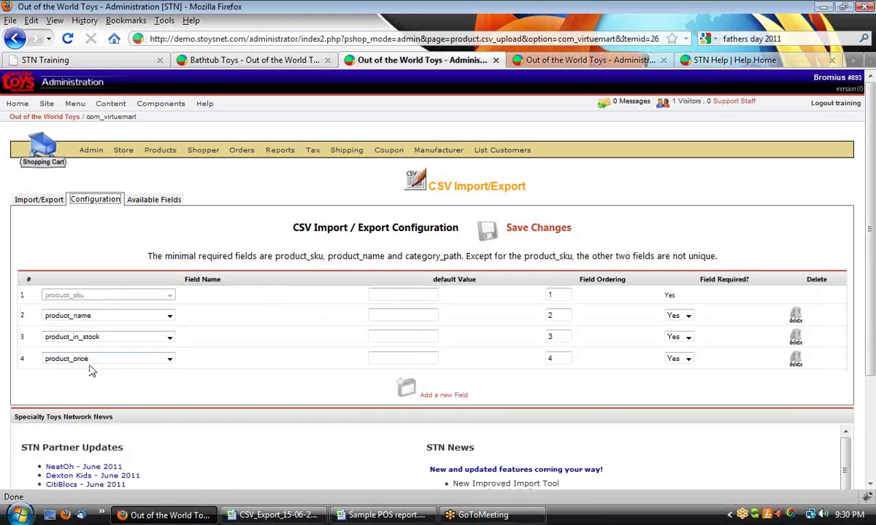
pyautogui.click(46, 203)
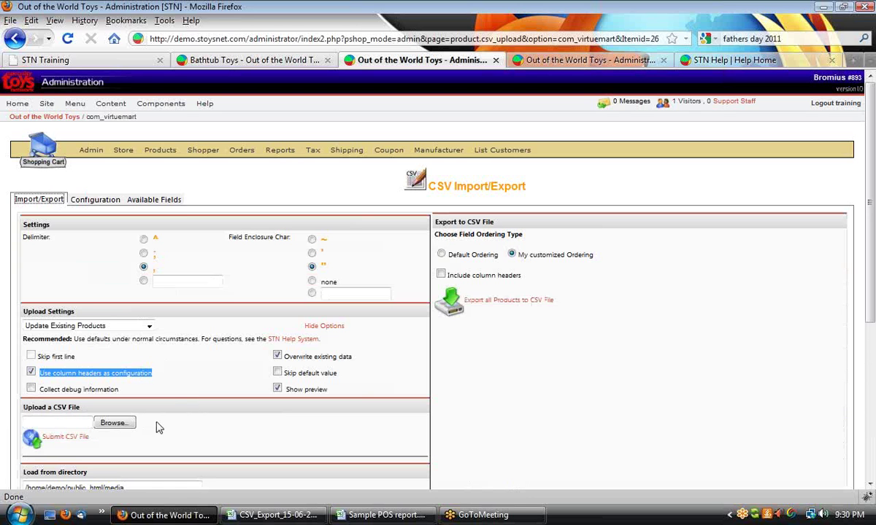
pyautogui.click(164, 369)
# Hide extra options, read the Available Fields list, then view fields product_sku through product_price.
pyautogui.click(322, 329)
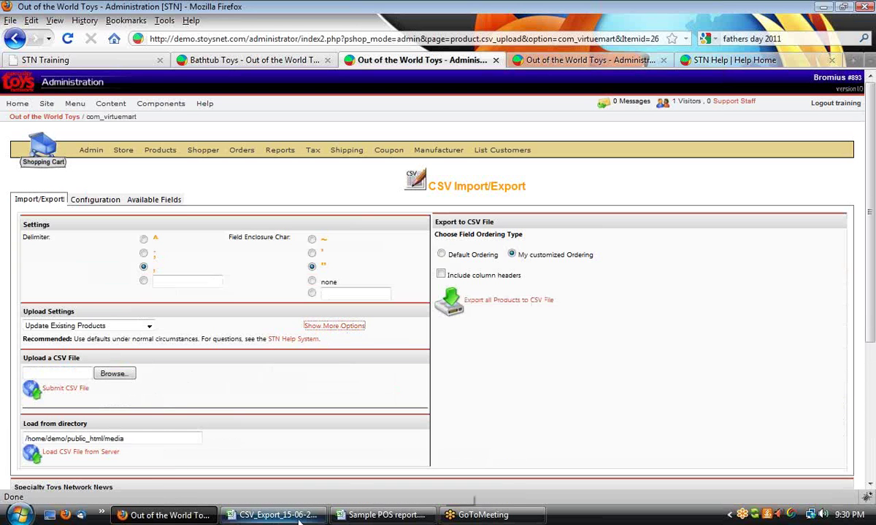
pyautogui.click(150, 200)
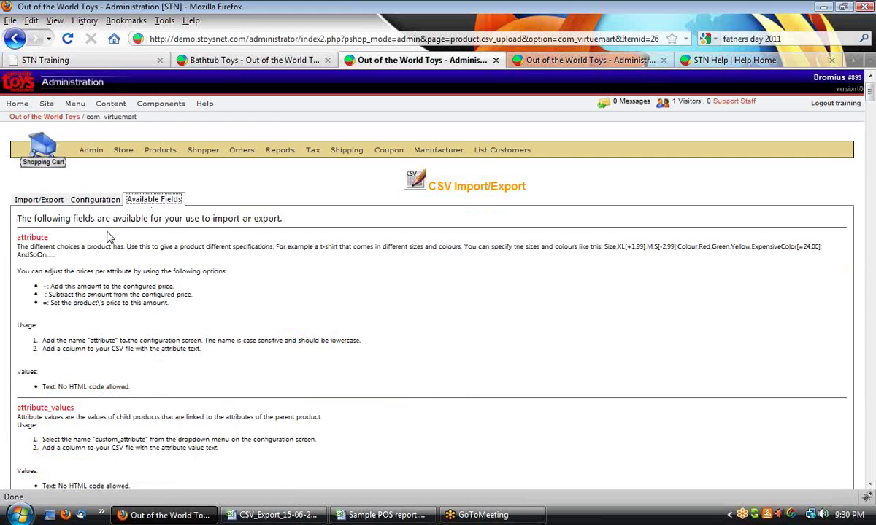
pyautogui.scroll(-4, 78, 373)
pyautogui.moveTo(55, 341); pyautogui.dragTo(19, 343)
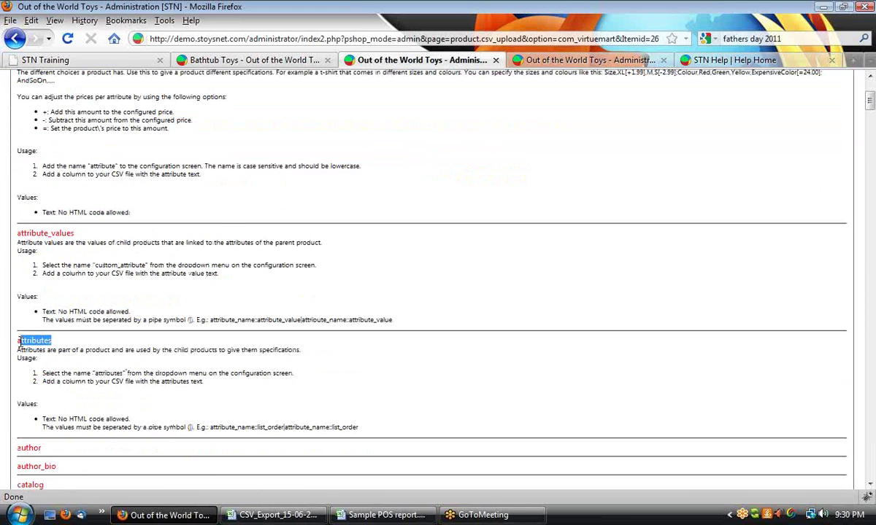
pyautogui.click(99, 349)
pyautogui.scroll(4, 103, 352)
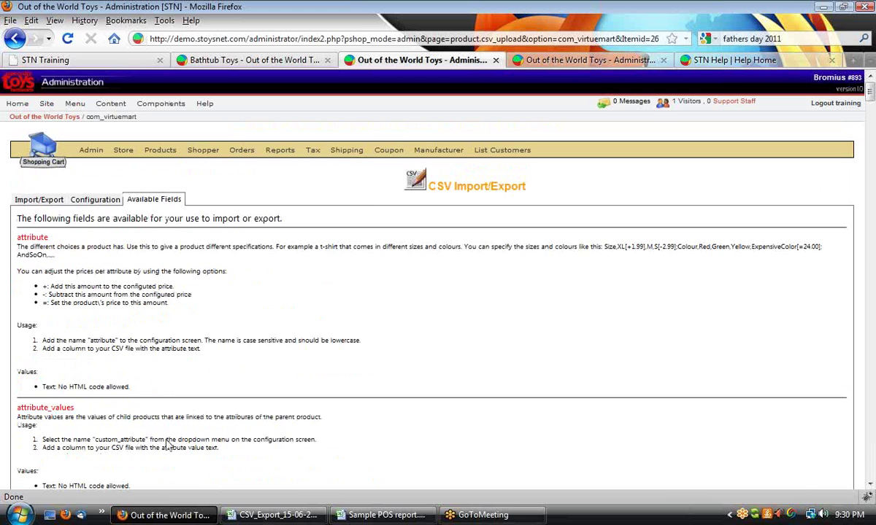
pyautogui.scroll(-2, 167, 445)
pyautogui.click(90, 135)
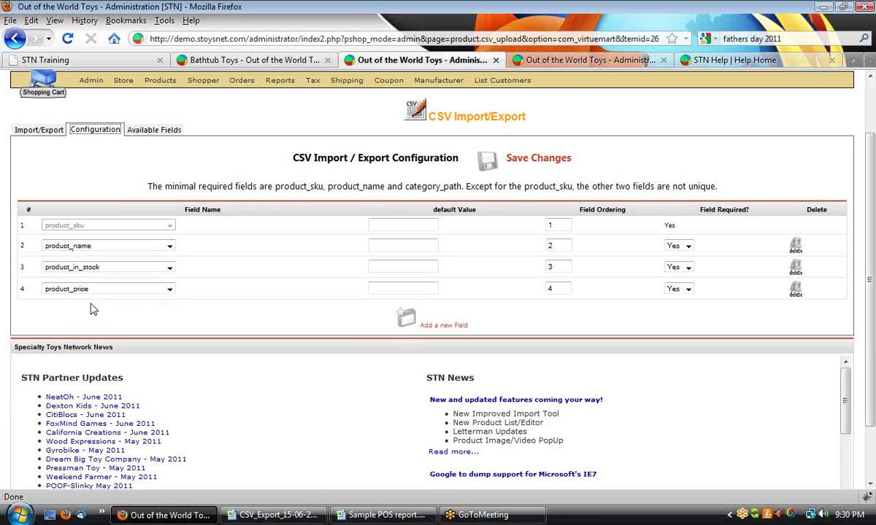
pyautogui.scroll(1, 93, 309)
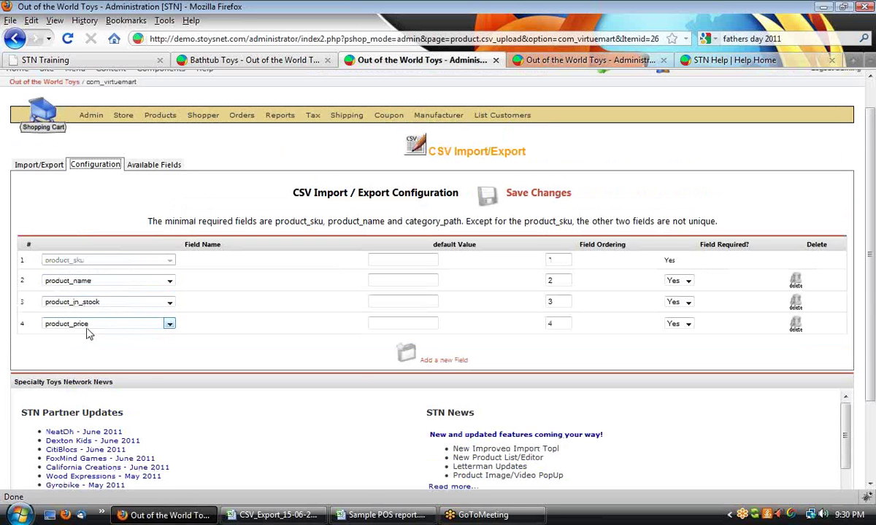
# Rename the A1 header from item# to product_sku in the Sample POS report.
pyautogui.click(381, 515)
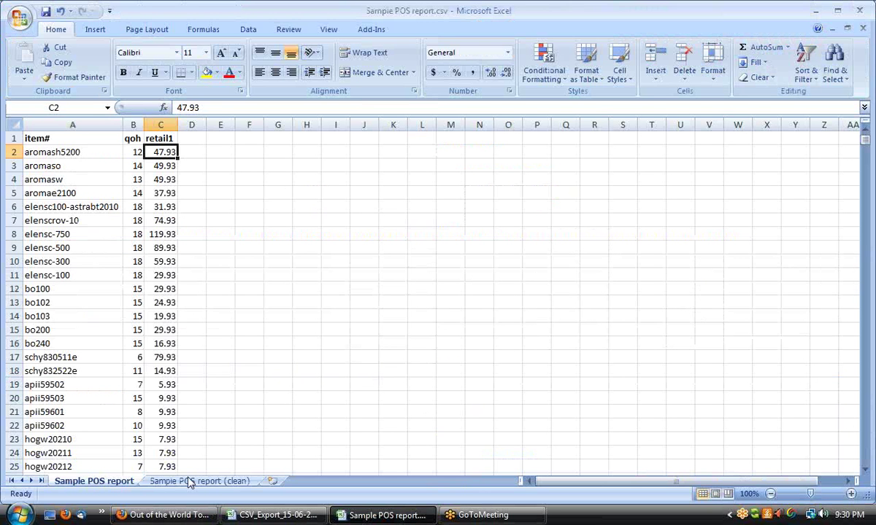
pyautogui.click(35, 138)
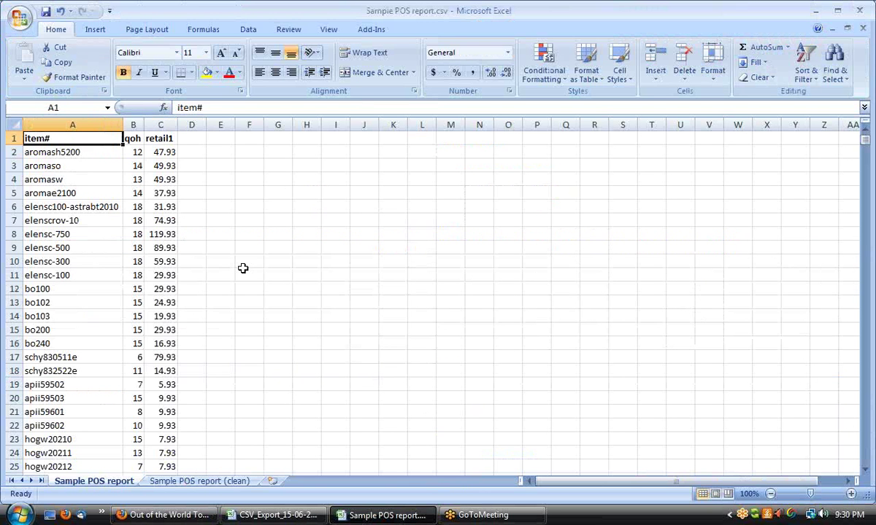
pyautogui.write('product_sku')
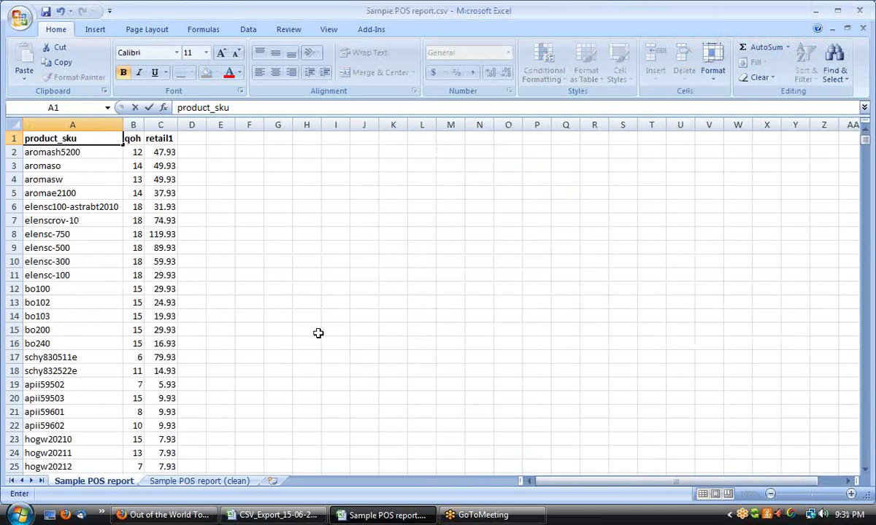
pyautogui.click(284, 316)
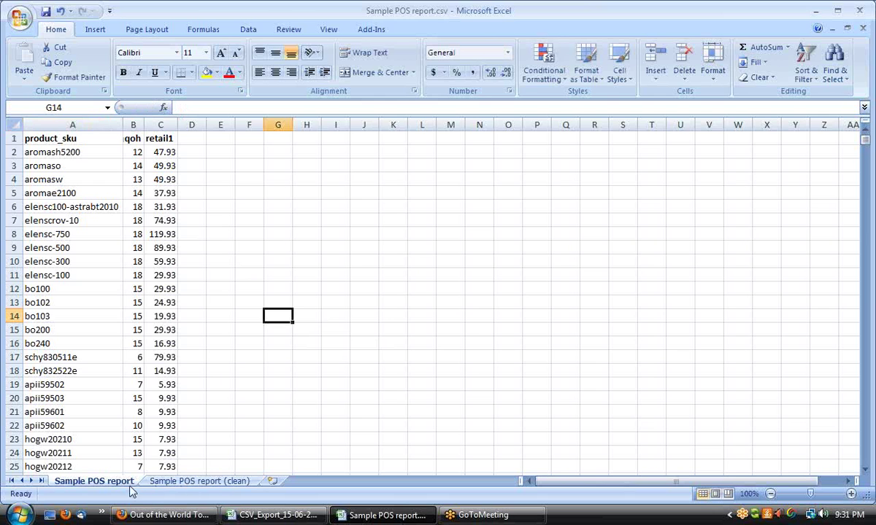
# Switch to the clean sheet and check its product_sku, product_in_stock and product_price headers.
pyautogui.click(197, 481)
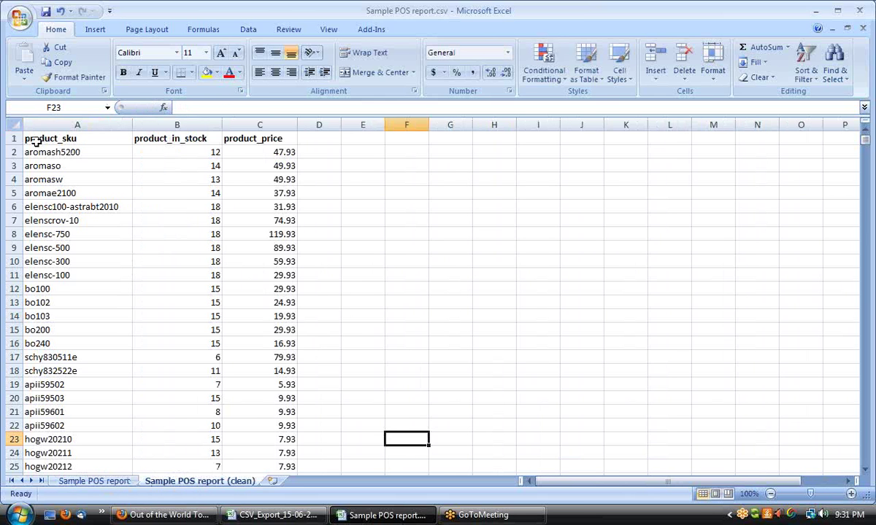
pyautogui.click(35, 142)
pyautogui.click(176, 139)
pyautogui.click(260, 138)
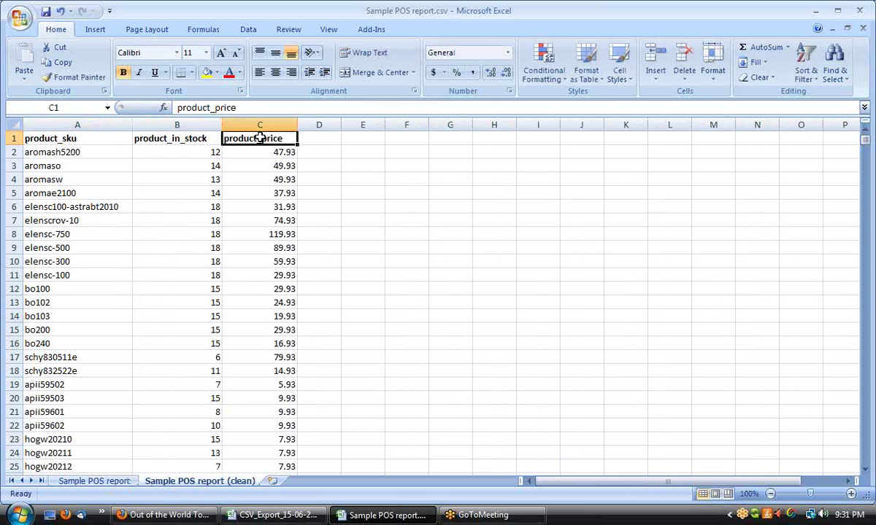
pyautogui.click(380, 367)
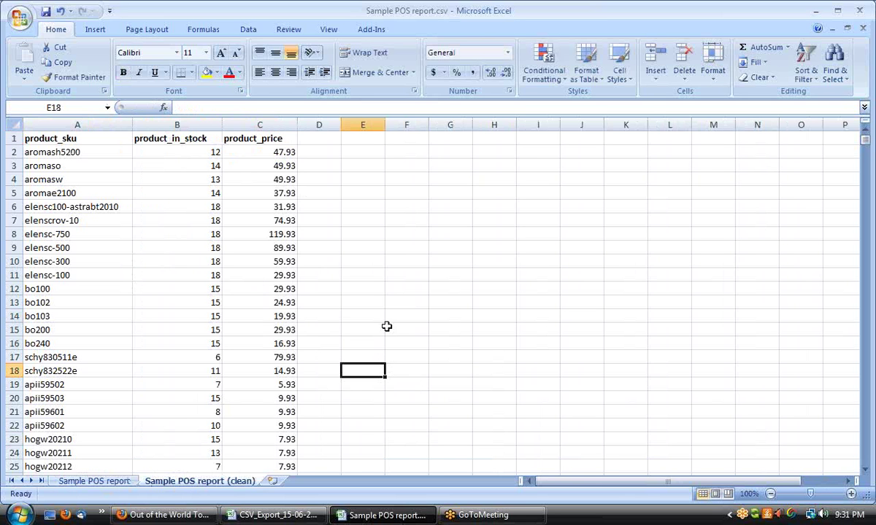
# Start a Save As and name the file 'upload report -001'.
pyautogui.click(20, 25)
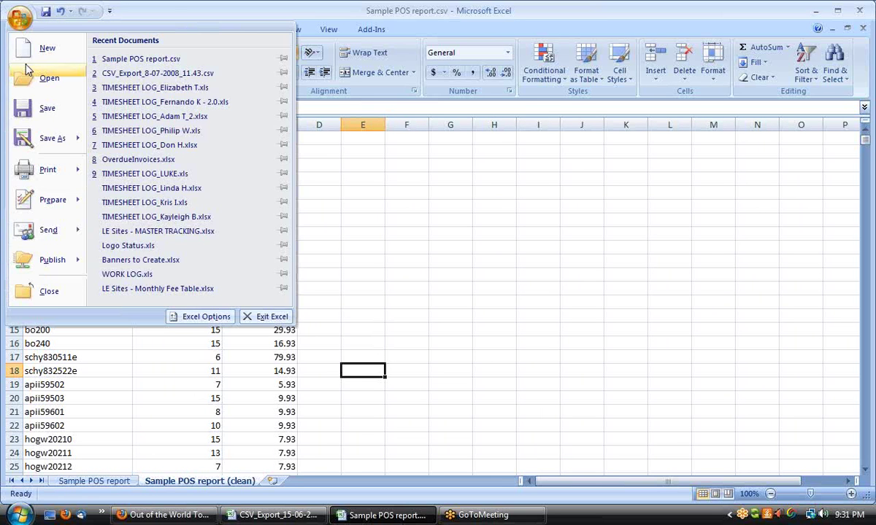
pyautogui.moveTo(47, 138)
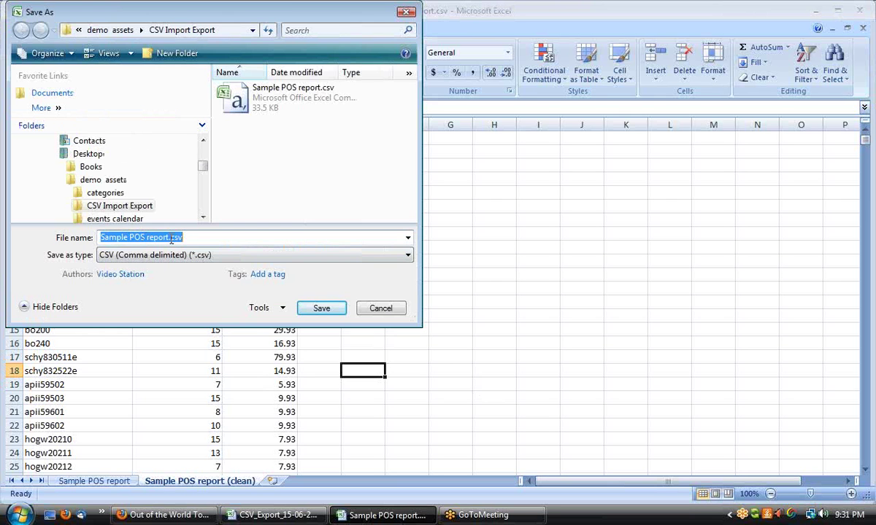
pyautogui.moveTo(170, 237); pyautogui.dragTo(95, 241)
pyautogui.write('upload')
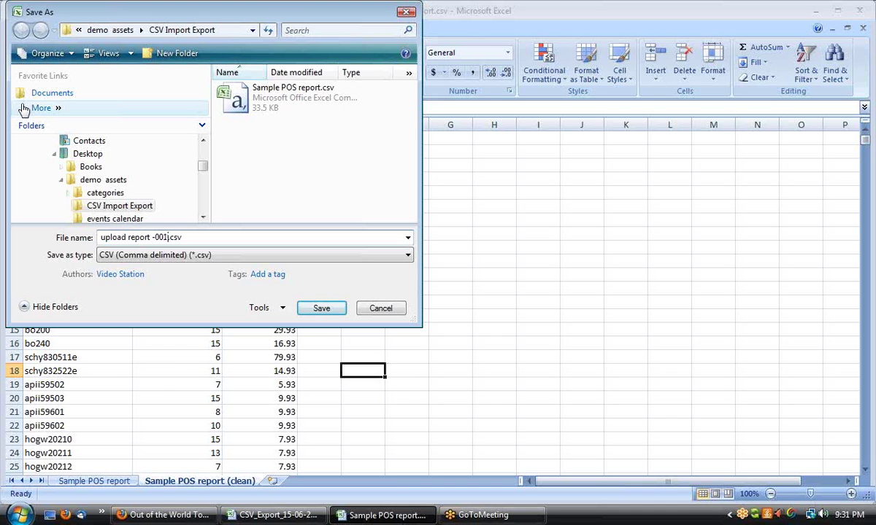
# Save as CSV (Comma delimited), accepting the current-sheet-only and keep-CSV-format warnings.
pyautogui.click(406, 257)
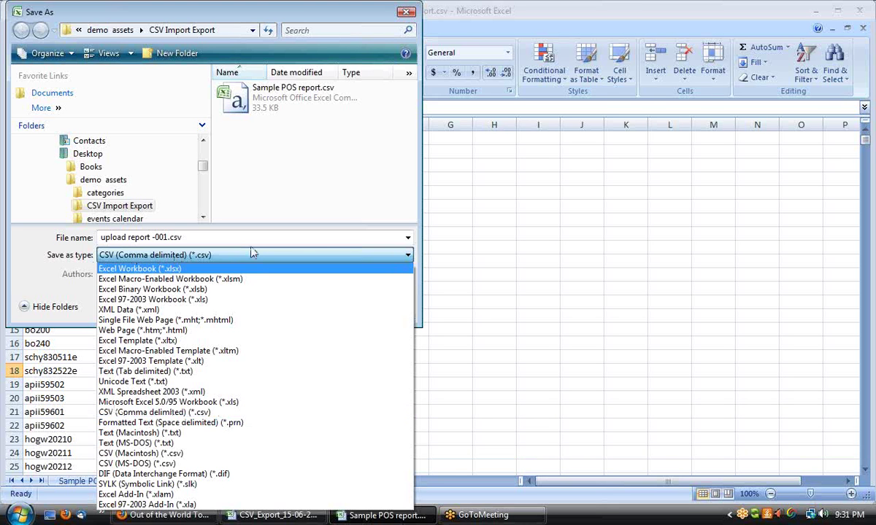
pyautogui.click(235, 260)
pyautogui.click(236, 259)
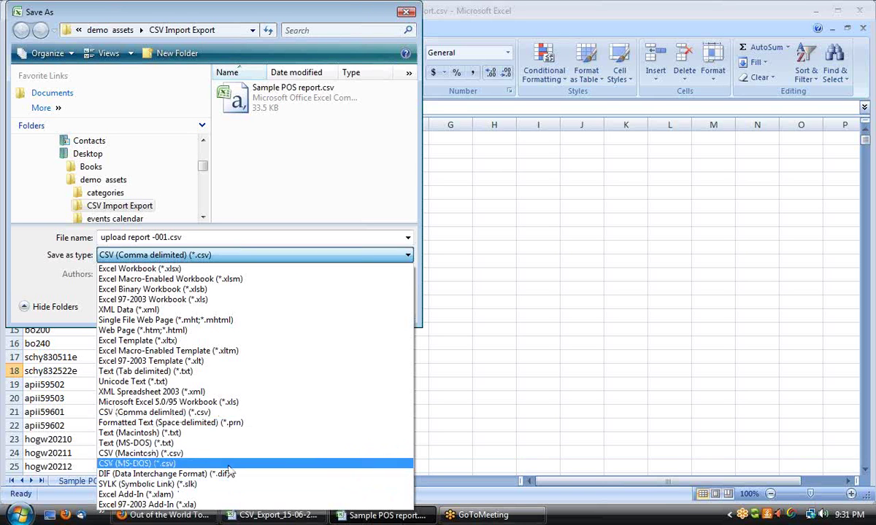
pyautogui.click(192, 413)
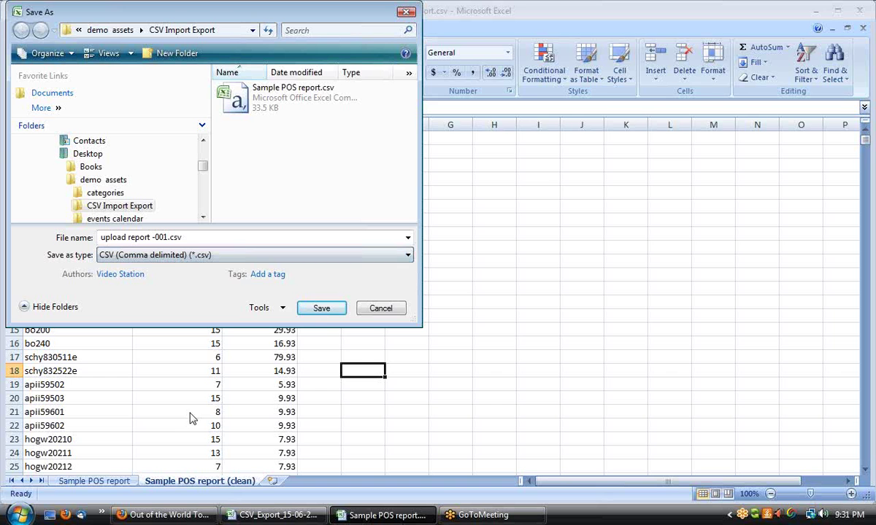
pyautogui.click(322, 309)
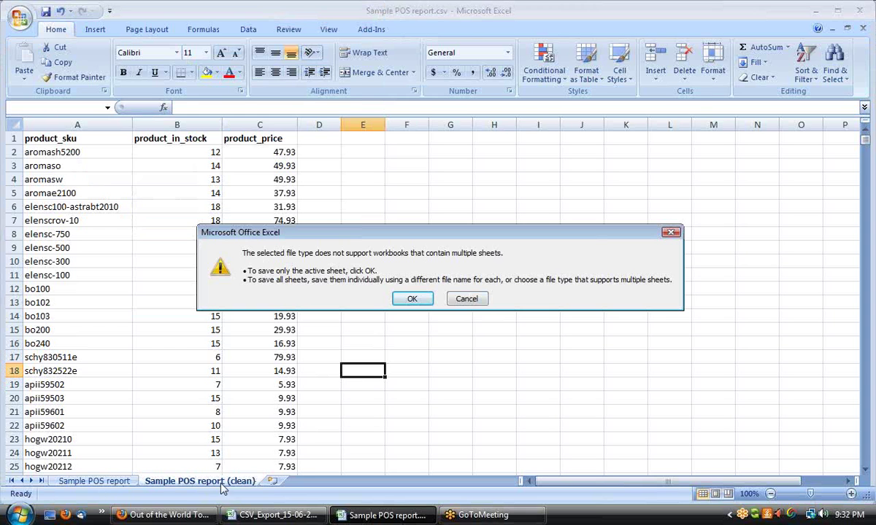
pyautogui.click(413, 300)
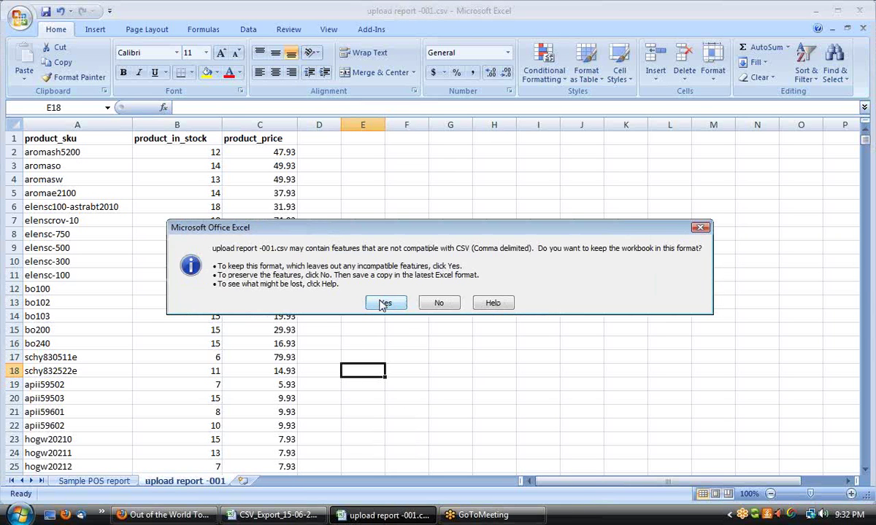
pyautogui.click(385, 303)
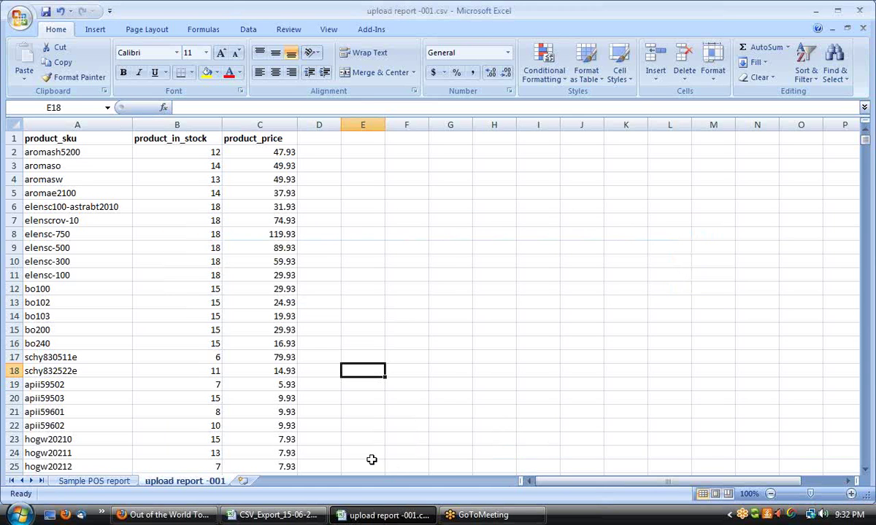
pyautogui.click(172, 516)
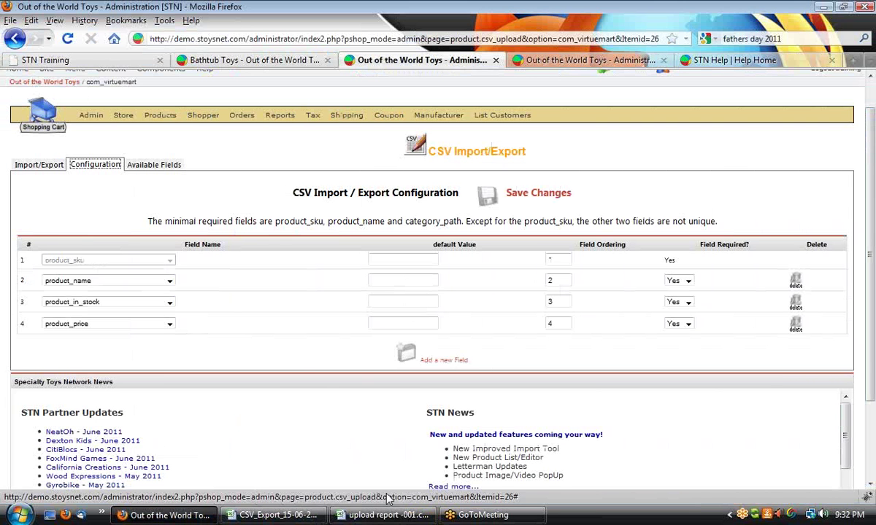
pyautogui.click(390, 516)
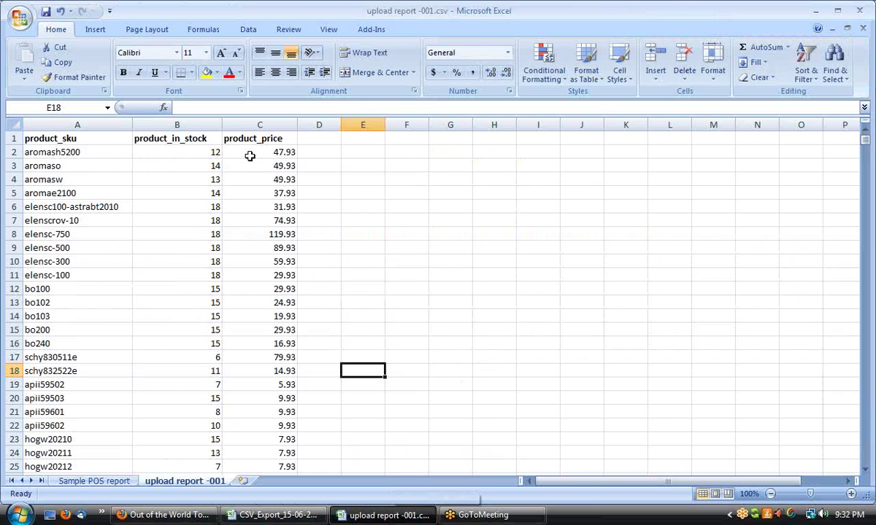
pyautogui.moveTo(251, 152); pyautogui.dragTo(266, 453)
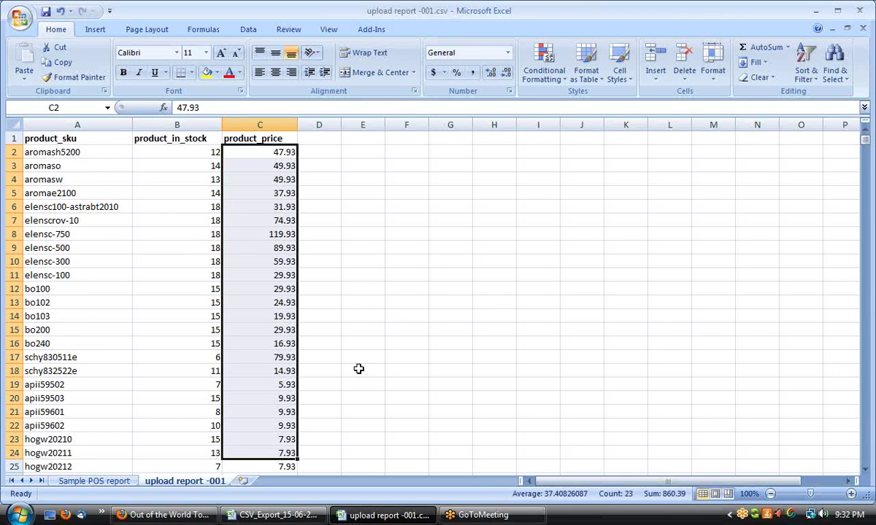
pyautogui.scroll(-3, 359, 369)
pyautogui.scroll(-2, 358, 369)
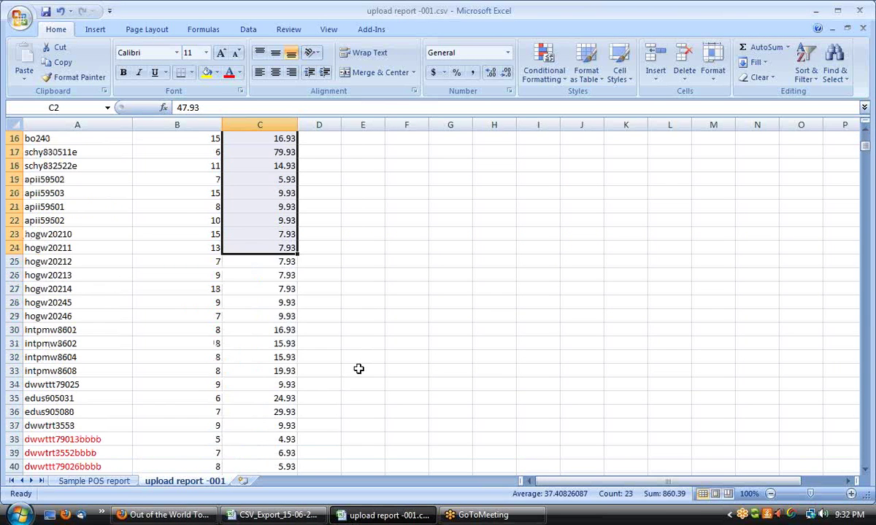
pyautogui.scroll(-3, 359, 369)
pyautogui.moveTo(70, 316); pyautogui.dragTo(70, 453)
pyautogui.scroll(-2, 120, 365)
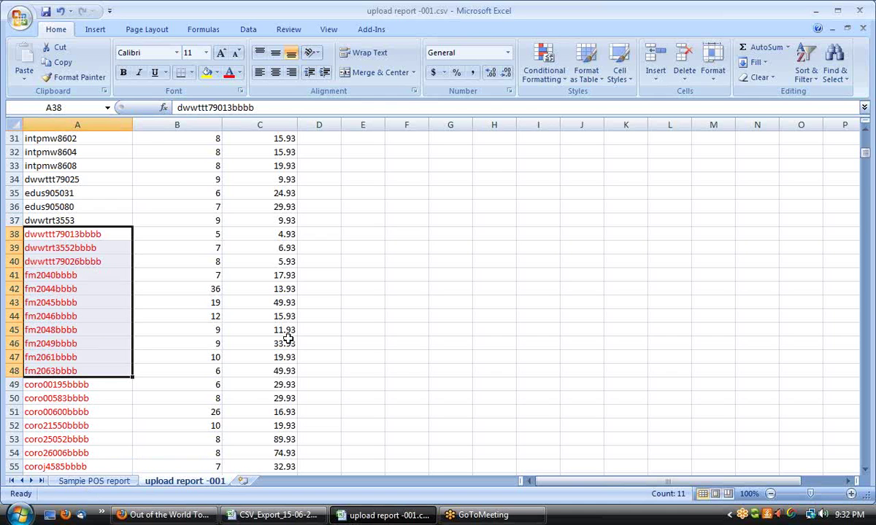
pyautogui.scroll(-2, 381, 365)
pyautogui.scroll(-1, 357, 342)
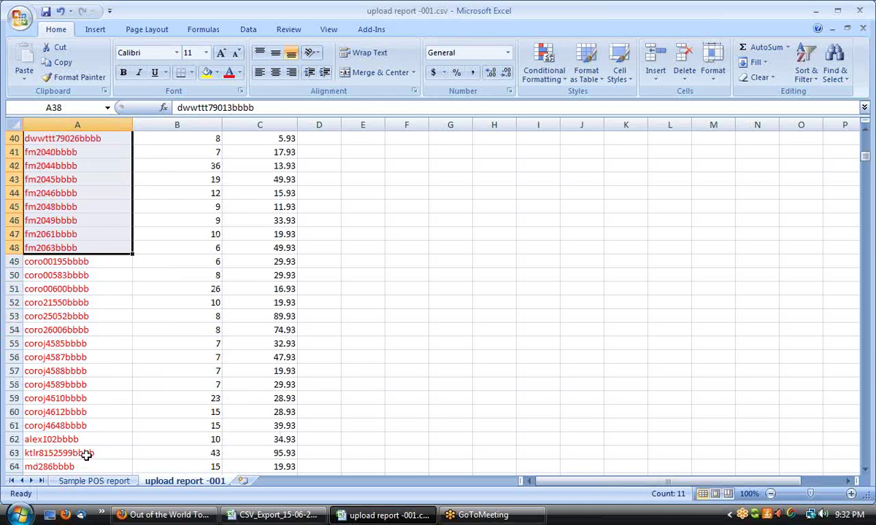
pyautogui.scroll(3, 86, 431)
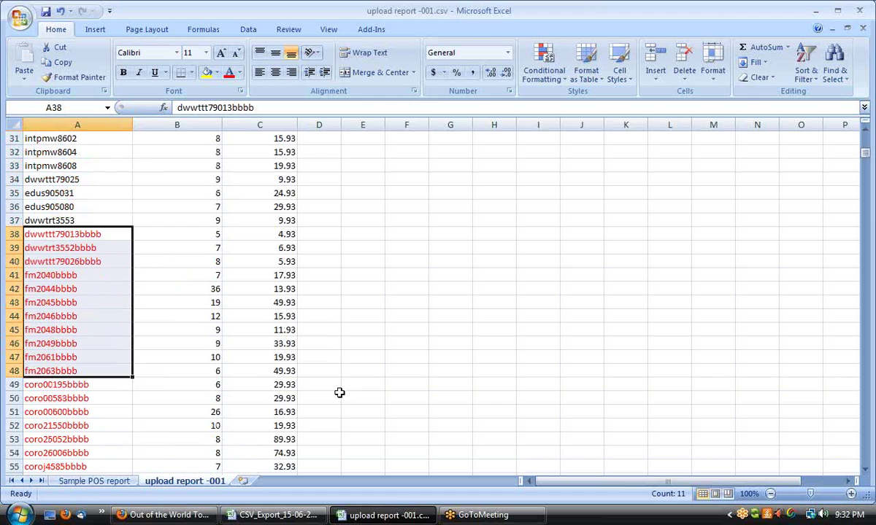
# Return to Import/Export settings with comma delimiter and double-quote enclosure.
pyautogui.click(172, 515)
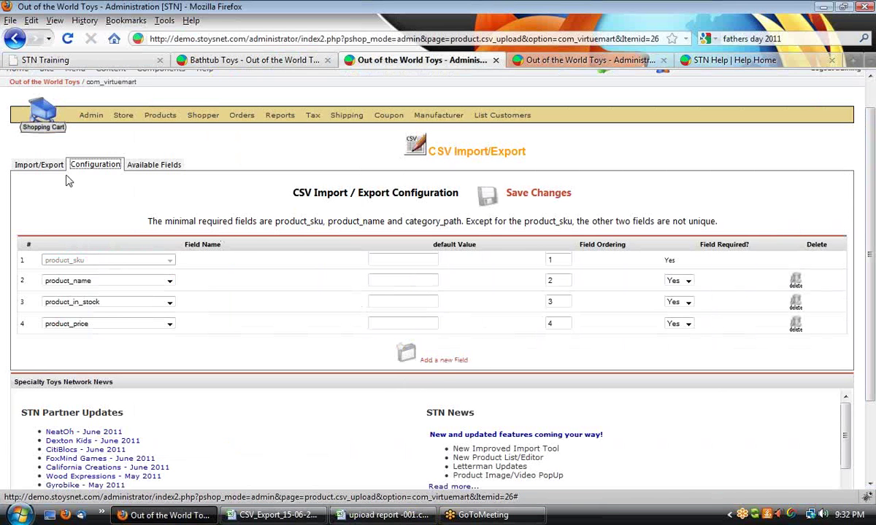
pyautogui.click(38, 165)
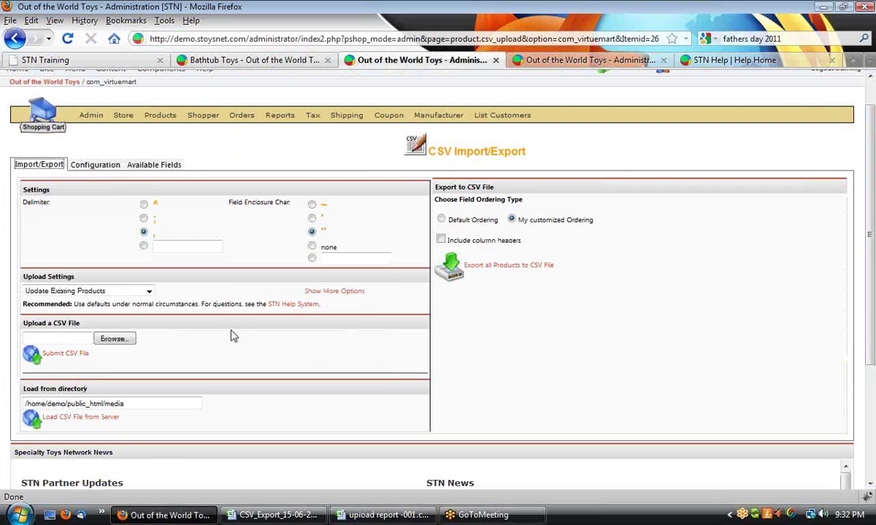
pyautogui.click(144, 232)
pyautogui.click(322, 231)
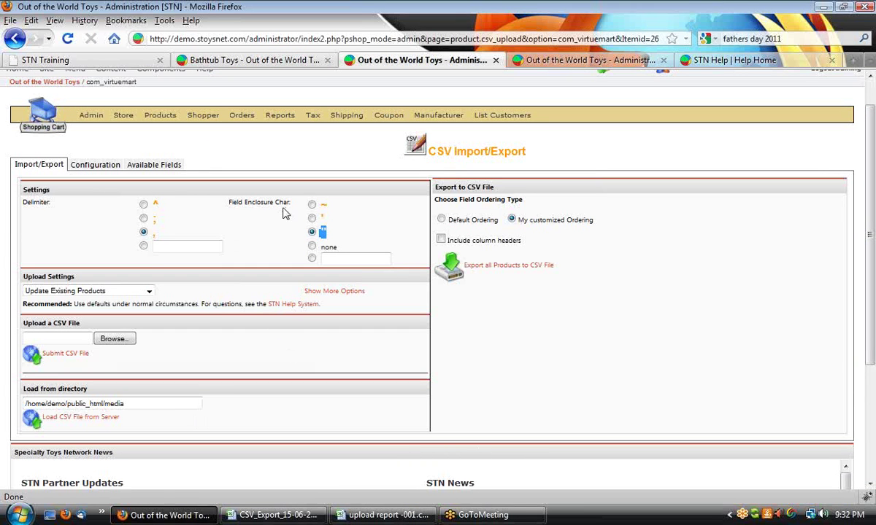
pyautogui.click(530, 338)
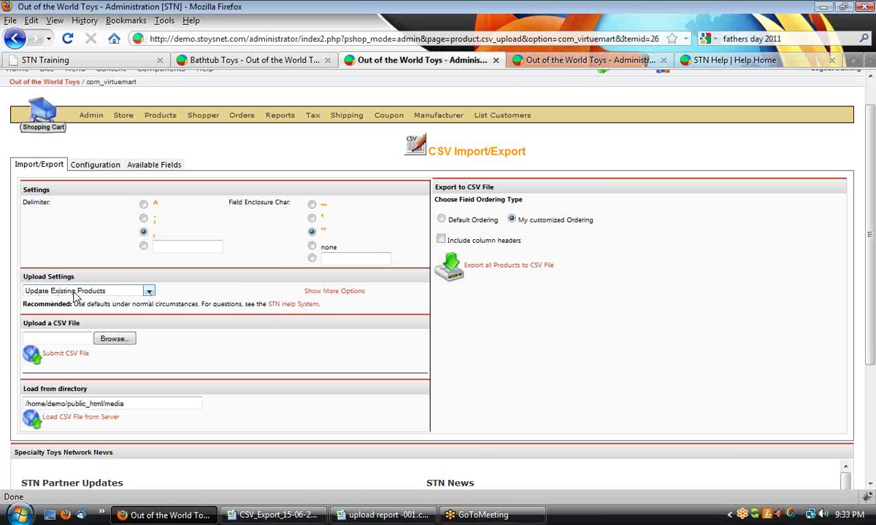
# Set the upload type to Update Existing Products instead of Regular upload.
pyautogui.click(149, 291)
pyautogui.click(59, 302)
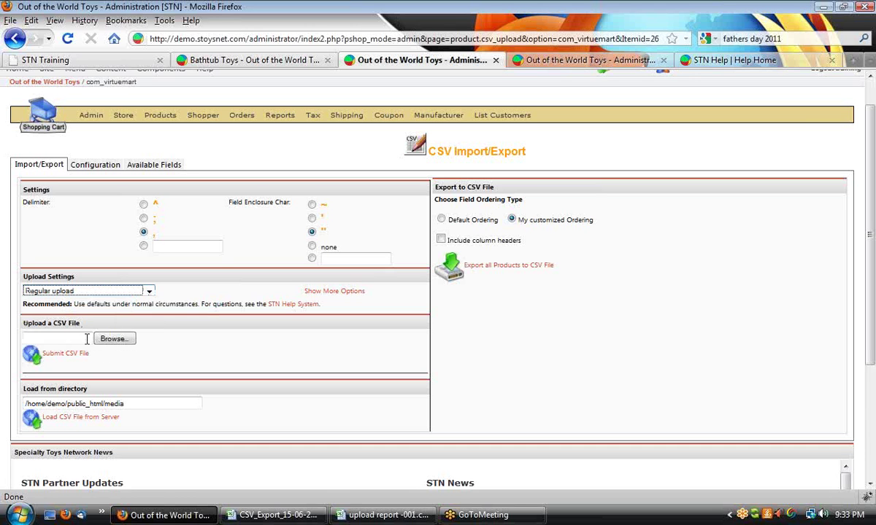
pyautogui.click(149, 291)
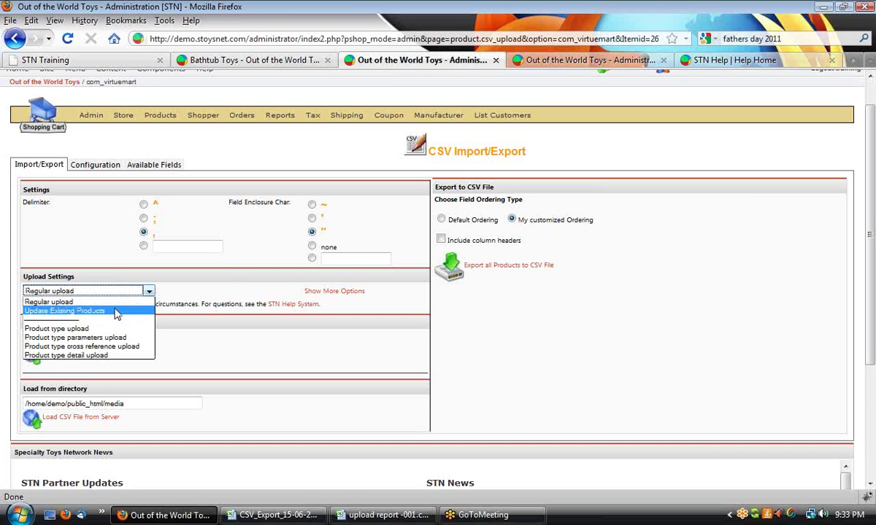
pyautogui.click(113, 313)
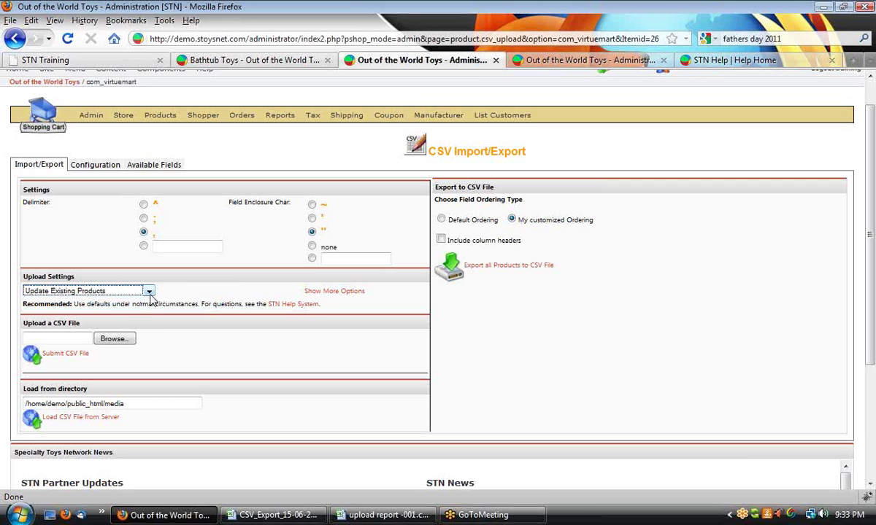
# Review the Use column headers as configuration option among the extra upload options.
pyautogui.click(334, 291)
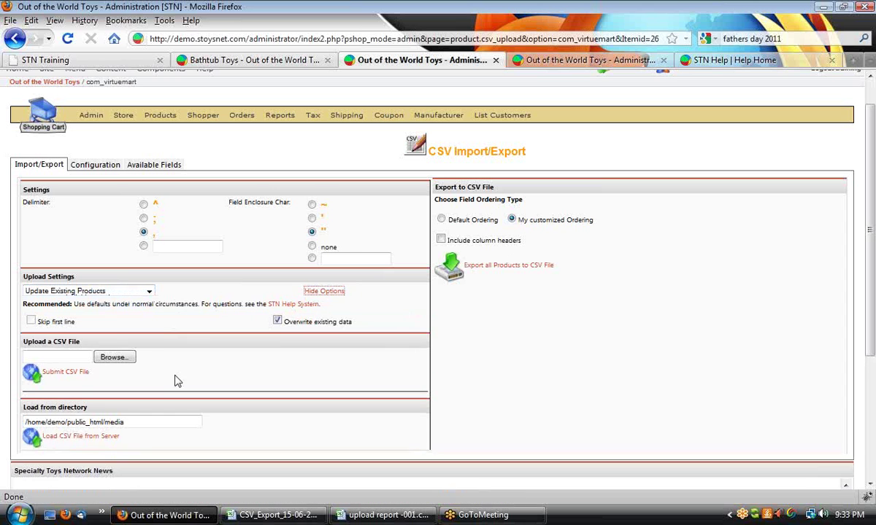
pyautogui.doubleClick(132, 338)
pyautogui.moveTo(51, 346); pyautogui.dragTo(37, 343)
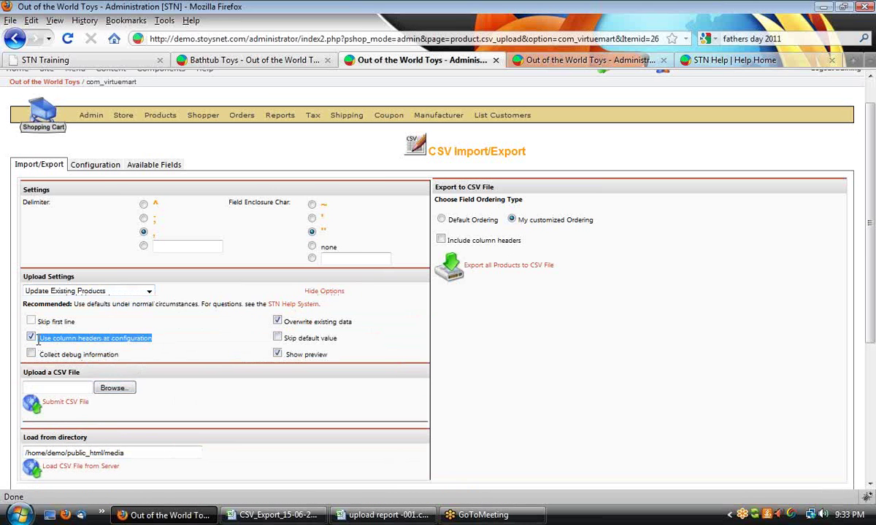
pyautogui.click(184, 327)
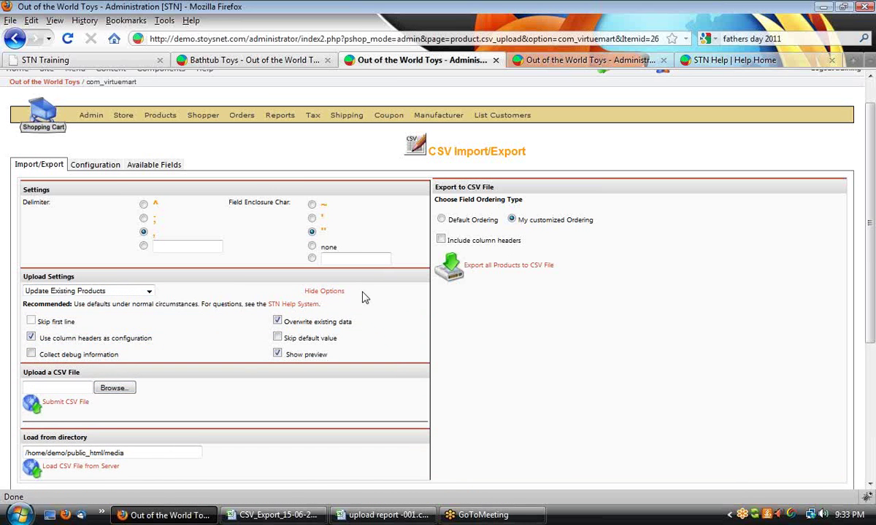
pyautogui.click(329, 292)
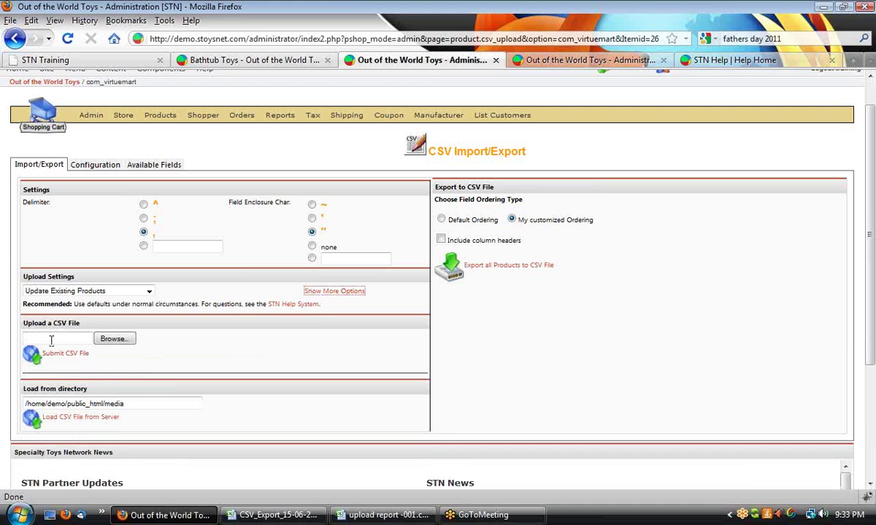
# Pick upload report -001.csv from Desktop > demo assets > CSV Import Export for uploading.
pyautogui.click(52, 340)
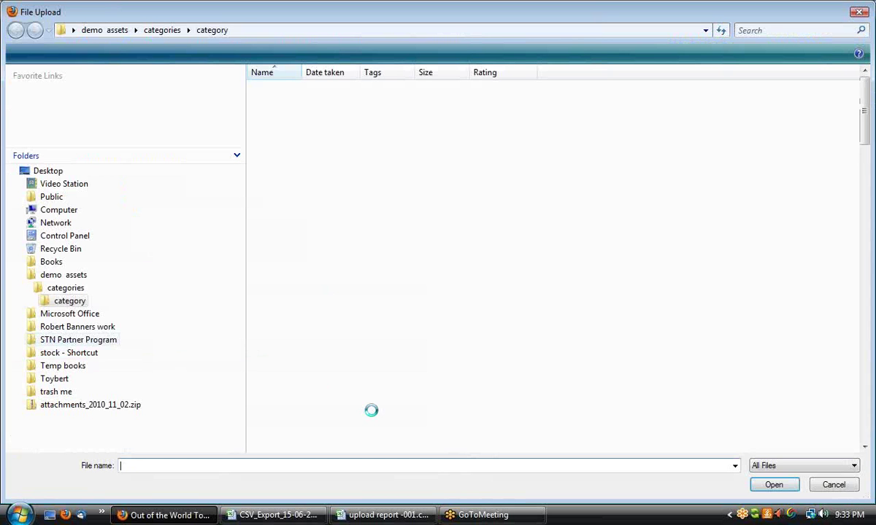
pyautogui.click(48, 97)
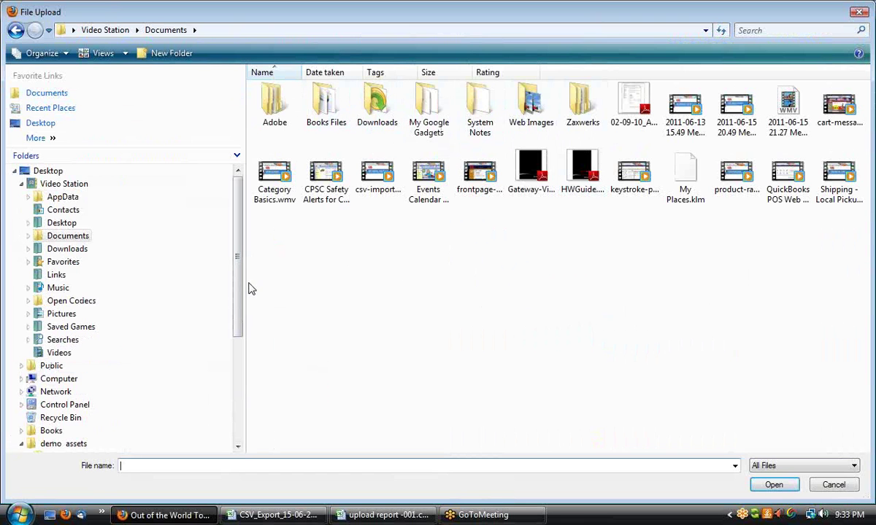
pyautogui.click(42, 122)
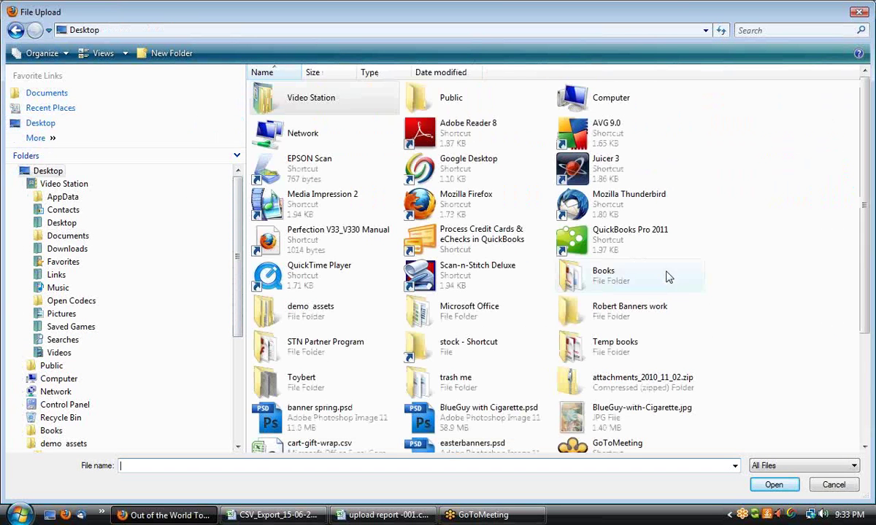
pyautogui.doubleClick(321, 315)
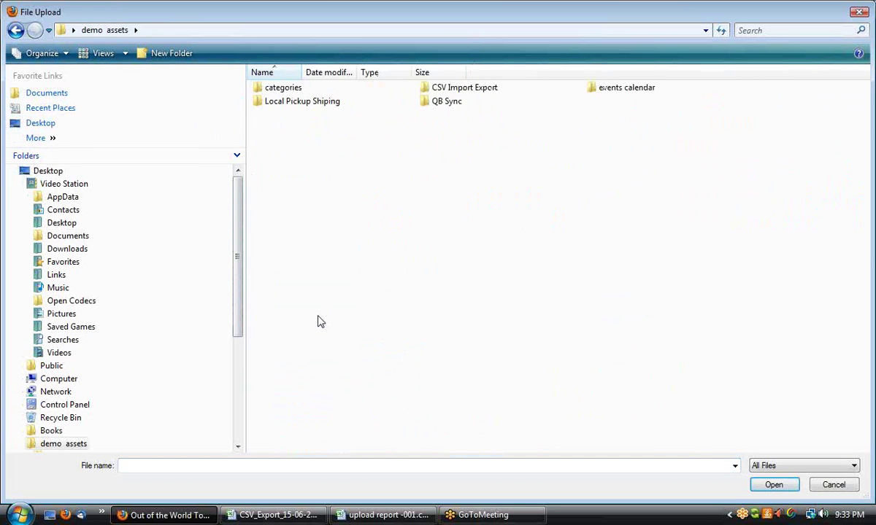
pyautogui.doubleClick(438, 91)
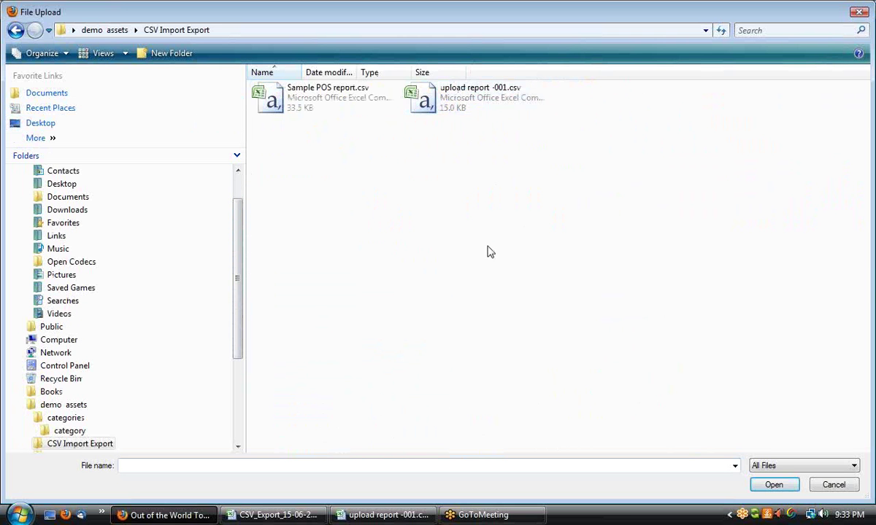
pyautogui.click(493, 100)
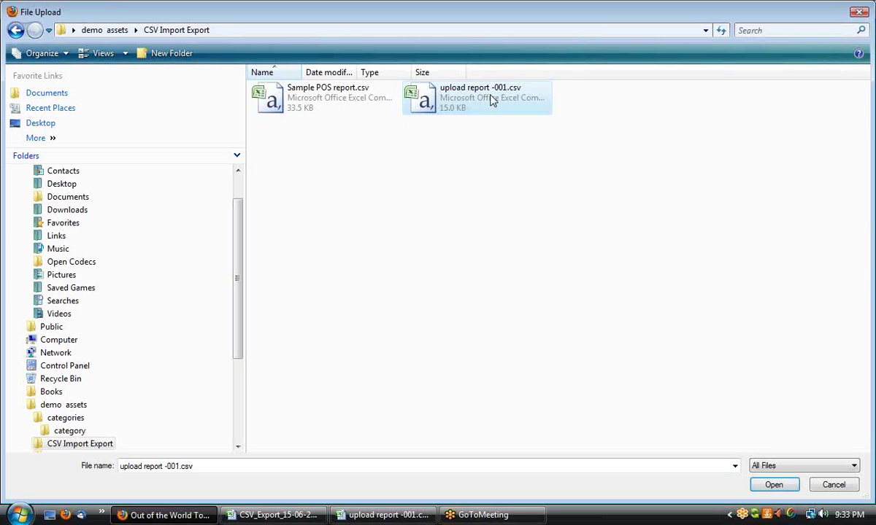
pyautogui.doubleClick(477, 104)
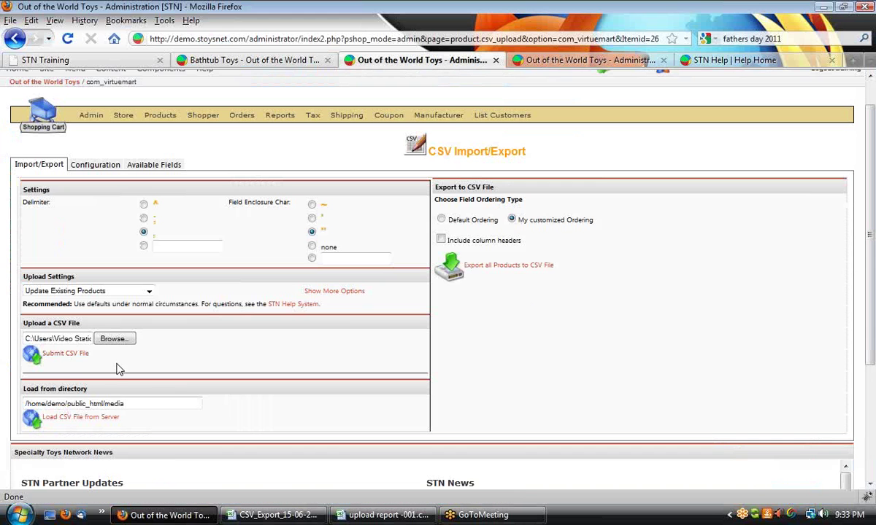
# Submit the chosen POS CSV file, check the SKU, stock and price preview, and continue the import.
pyautogui.moveTo(104, 364); pyautogui.dragTo(44, 365)
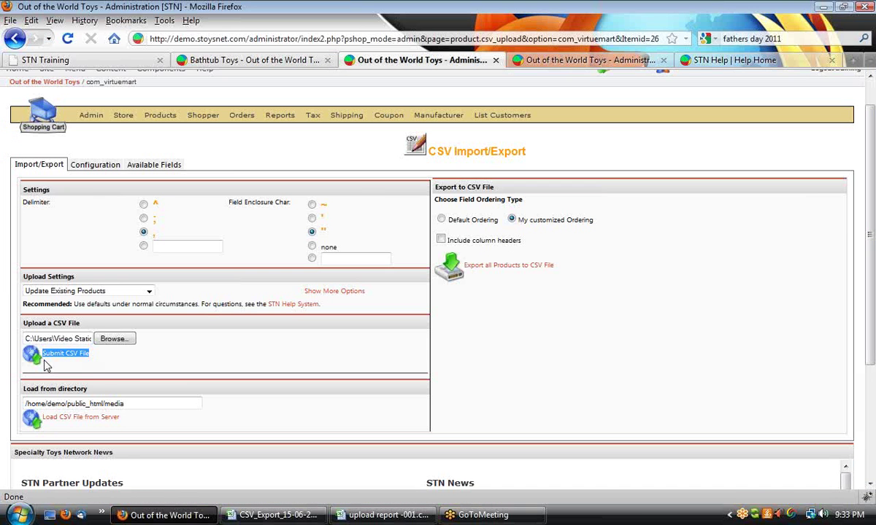
pyautogui.click(86, 371)
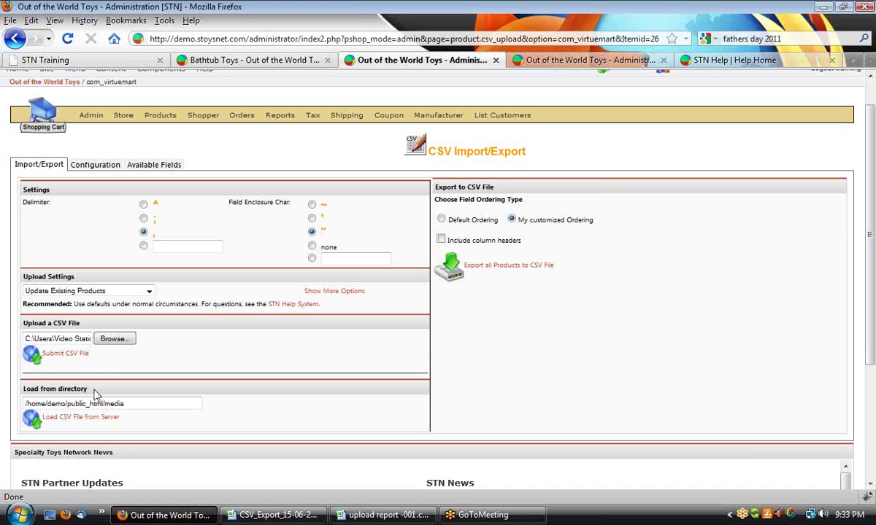
pyautogui.click(67, 353)
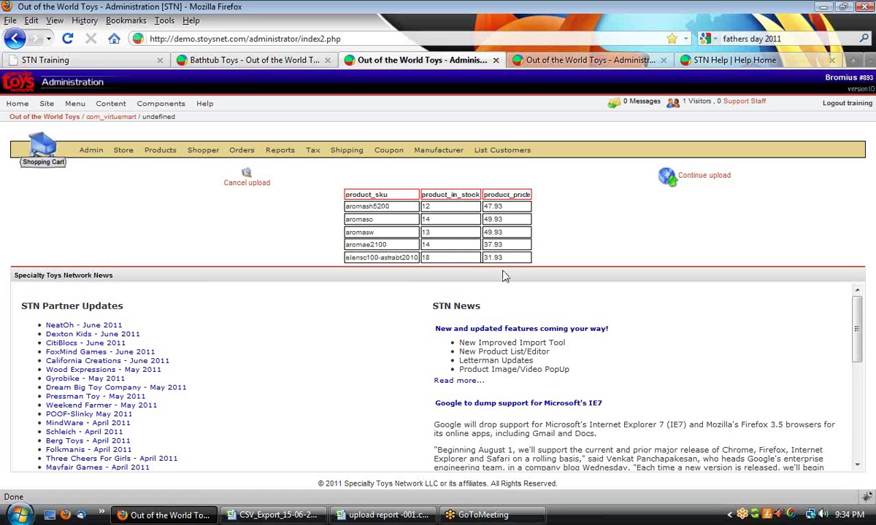
pyautogui.click(711, 181)
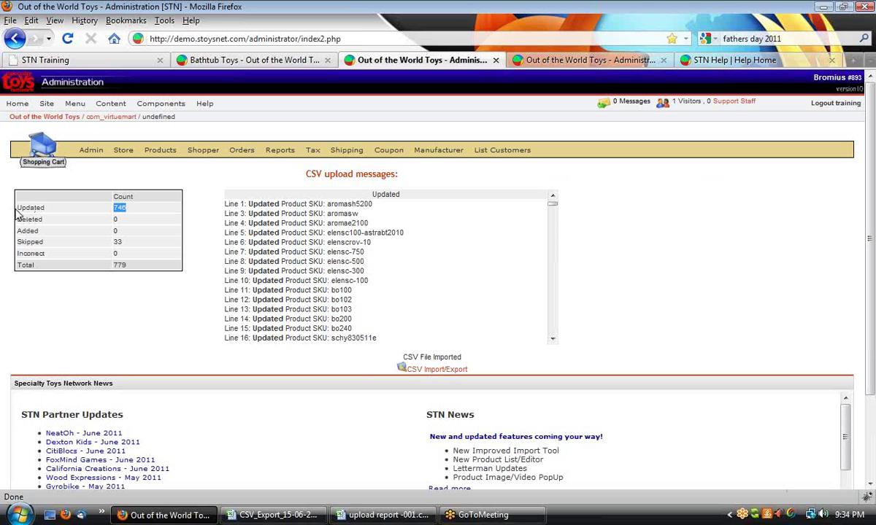
# Review the count table showing 746 products updated and 33 skipped.
pyautogui.moveTo(19, 212); pyautogui.dragTo(147, 215)
pyautogui.click(143, 211)
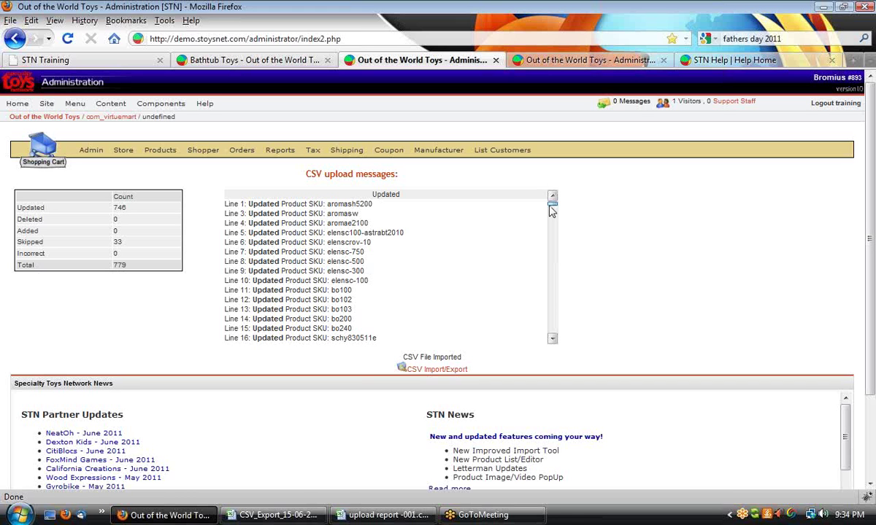
pyautogui.moveTo(551, 210); pyautogui.dragTo(555, 334)
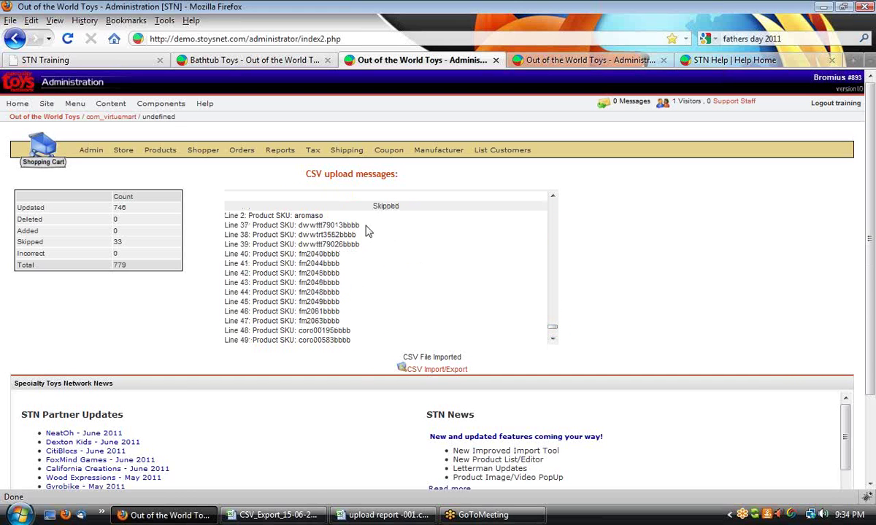
# Inspect the skipped SKUs dwwttt79013bbbb and dwwttt79026bbbb in the upload messages.
pyautogui.moveTo(360, 226); pyautogui.dragTo(299, 226)
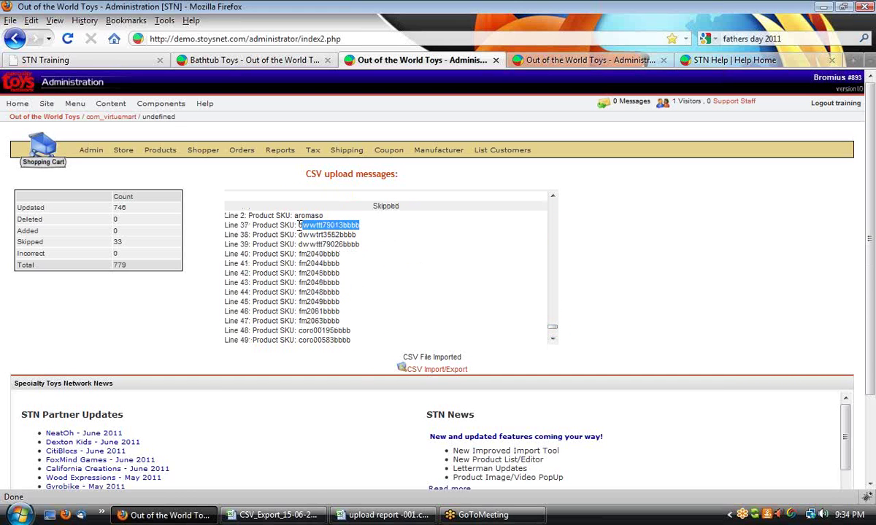
pyautogui.click(357, 236)
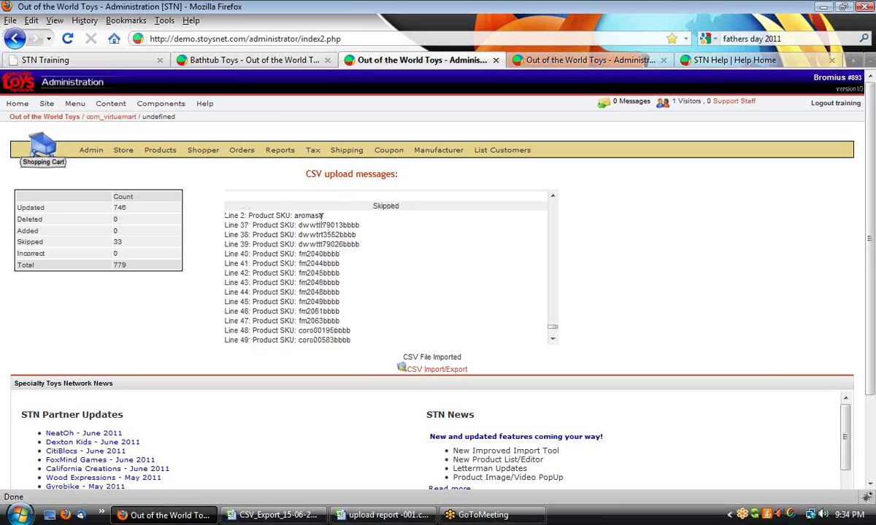
pyautogui.moveTo(361, 245); pyautogui.dragTo(299, 250)
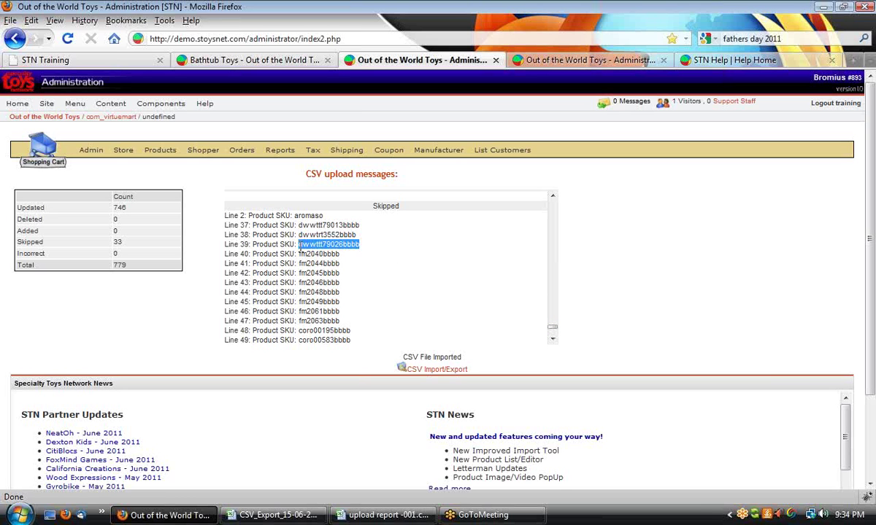
pyautogui.click(366, 264)
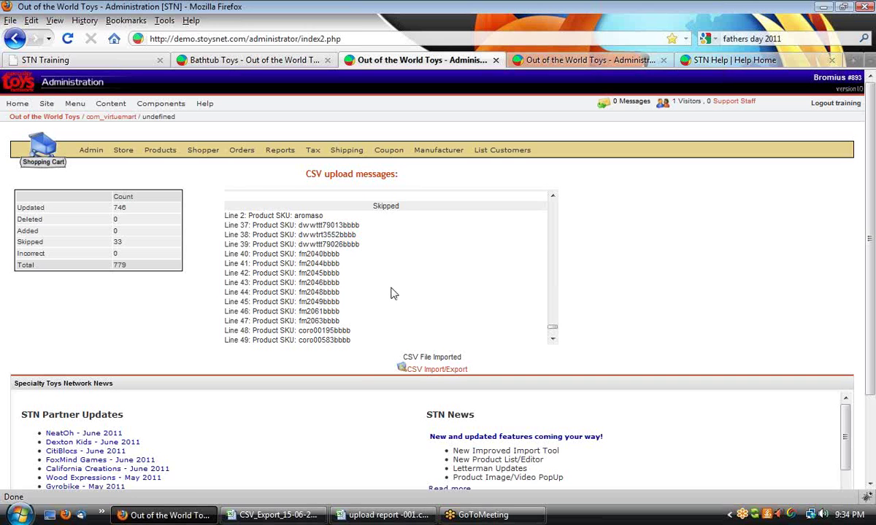
pyautogui.scroll(-1, 391, 293)
pyautogui.scroll(2, 391, 293)
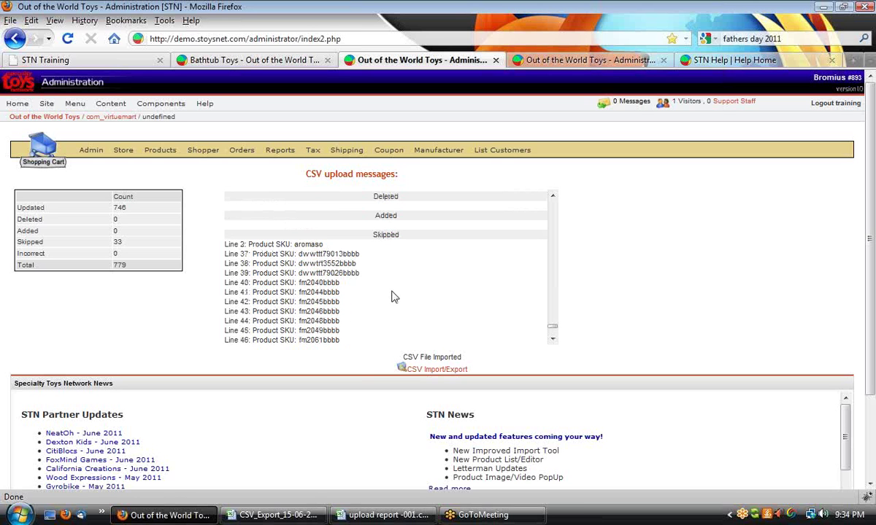
# Inspect the skipped SKUs aromaso on Line 2 and coro26006bbbb further down the list.
pyautogui.moveTo(325, 245); pyautogui.dragTo(212, 252)
pyautogui.click(426, 300)
pyautogui.scroll(-3, 429, 303)
pyautogui.moveTo(351, 292); pyautogui.dragTo(299, 293)
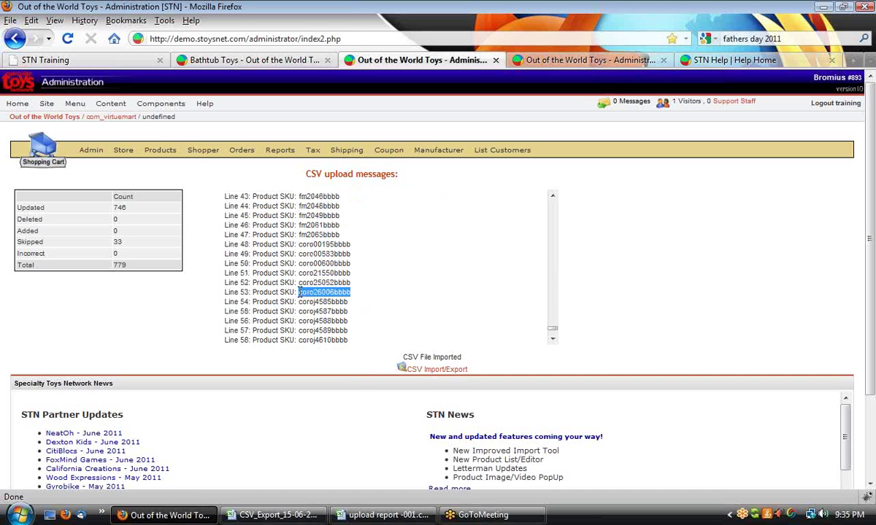
pyautogui.click(384, 299)
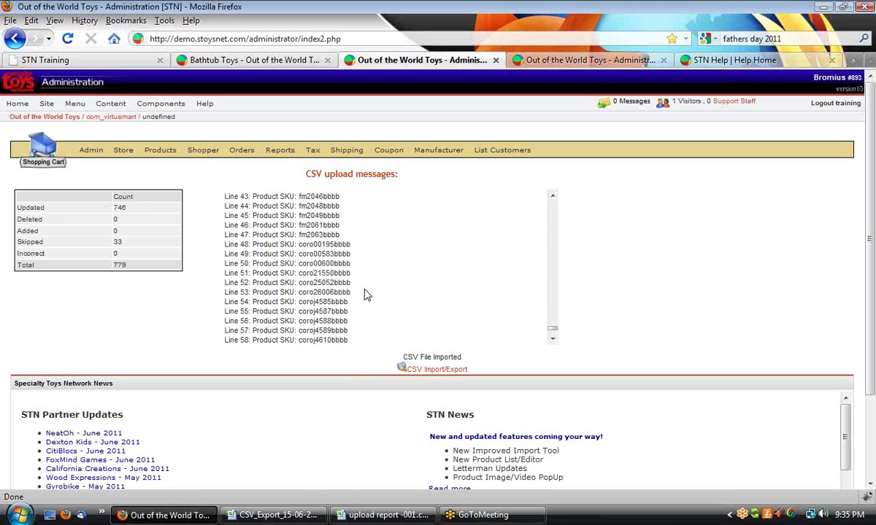
pyautogui.scroll(-5, 391, 310)
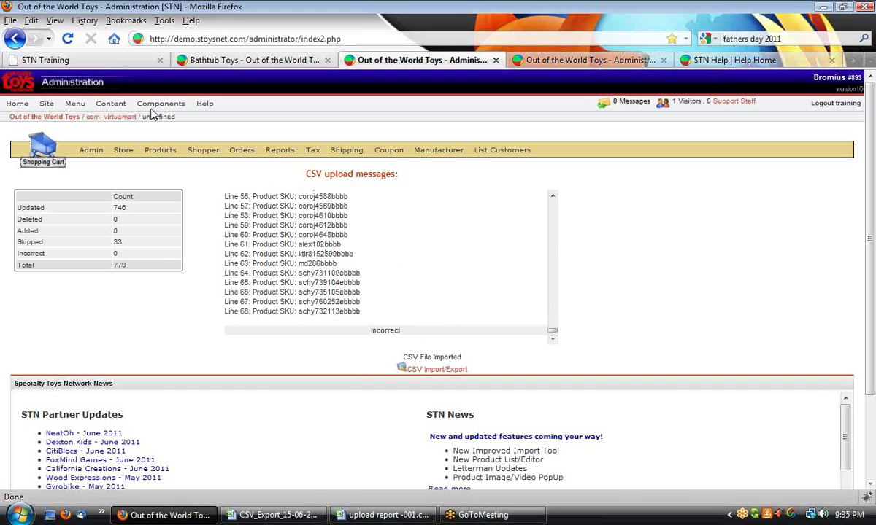
# Reload the Bathtub Toys storefront and check updated prices such as Cool Duck at $2.93.
pyautogui.click(241, 61)
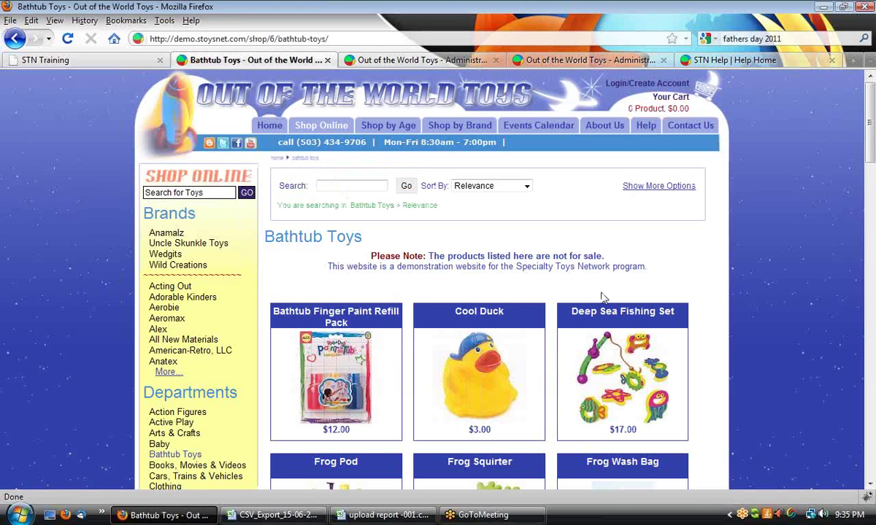
pyautogui.click(71, 39)
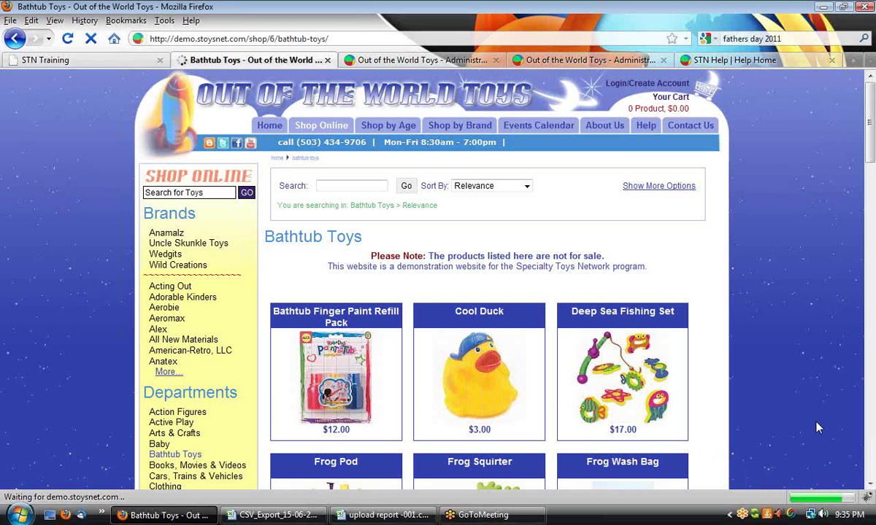
pyautogui.scroll(-2, 817, 426)
pyautogui.scroll(-4, 818, 426)
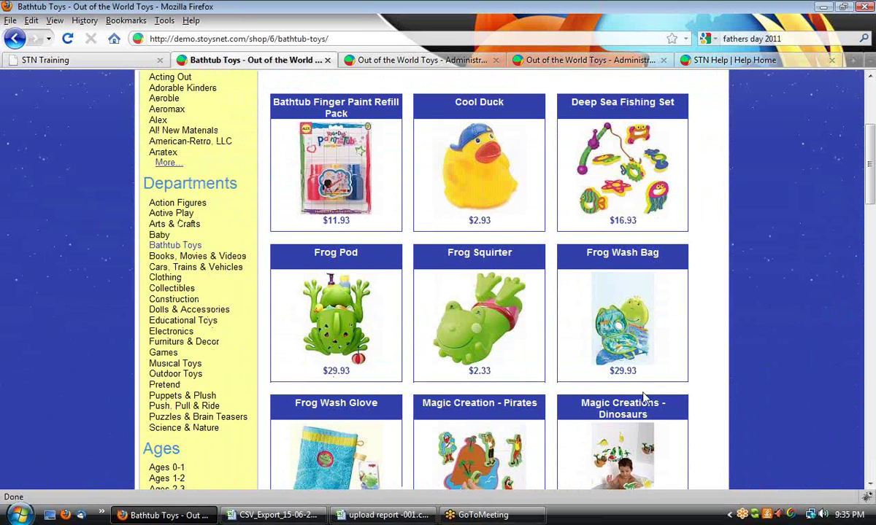
pyautogui.scroll(-3, 635, 400)
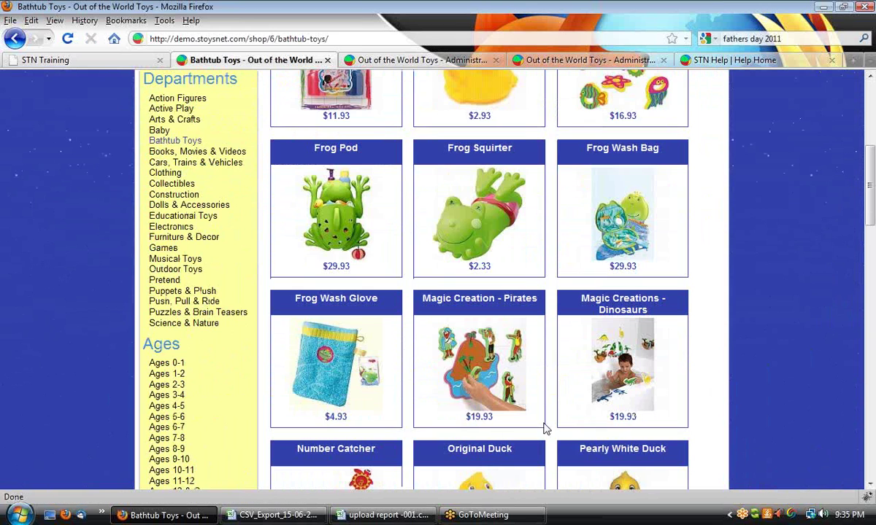
pyautogui.scroll(-3, 576, 427)
pyautogui.scroll(-3, 660, 456)
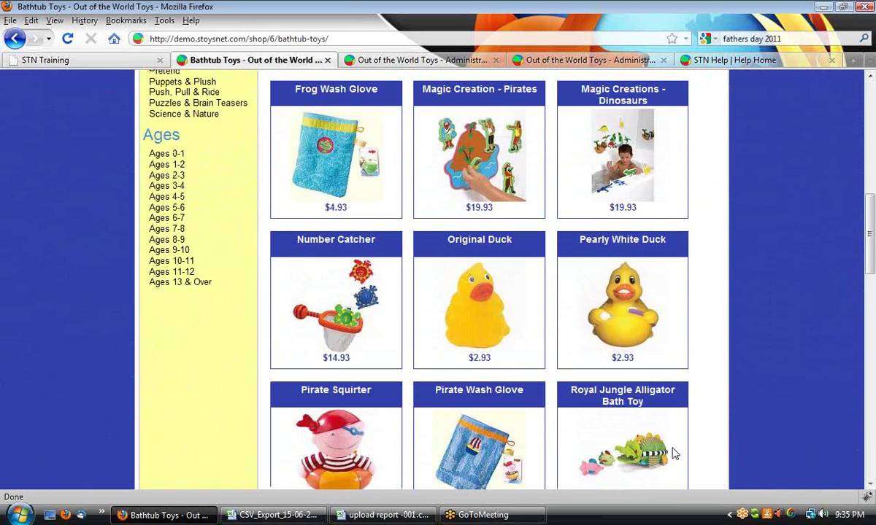
pyautogui.scroll(4, 672, 454)
pyautogui.scroll(1, 675, 454)
pyautogui.scroll(10, 674, 454)
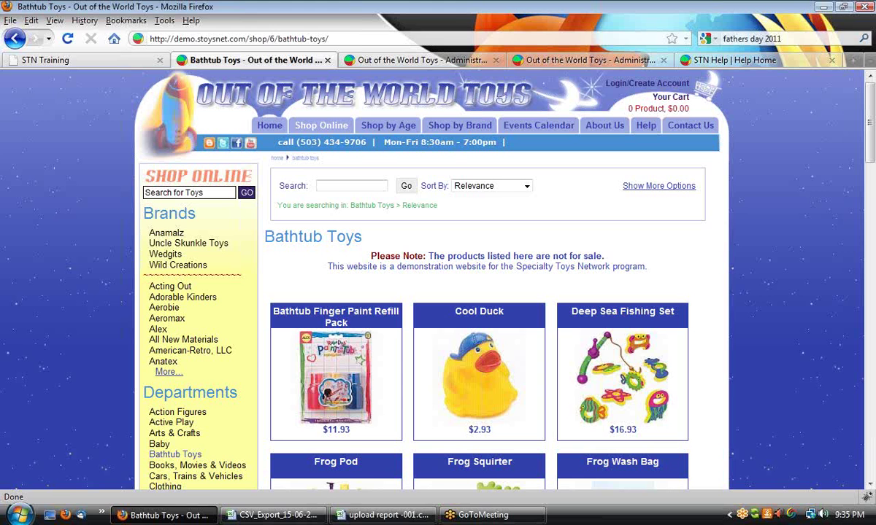
# Copy the product_sku, product_in_stock and product_price header row from the upload report sheet.
pyautogui.click(381, 516)
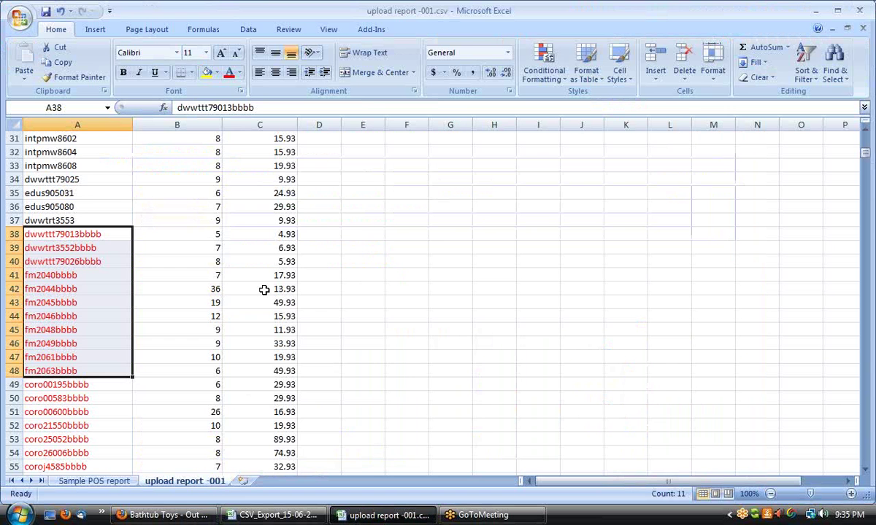
pyautogui.click(800, 289)
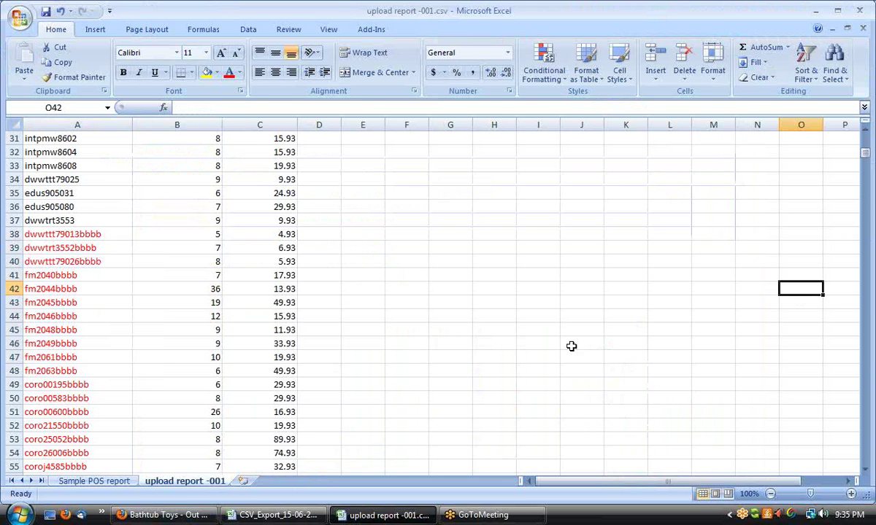
pyautogui.scroll(7, 182, 342)
pyautogui.moveTo(181, 341); pyautogui.dragTo(178, 333)
pyautogui.hotkey('ctrl', 'Up')
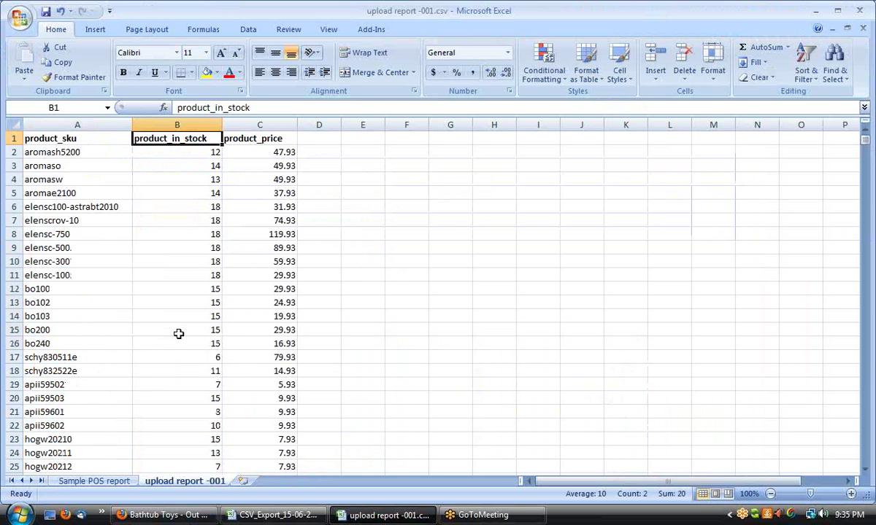
pyautogui.click(68, 135)
pyautogui.moveTo(68, 135); pyautogui.dragTo(287, 138)
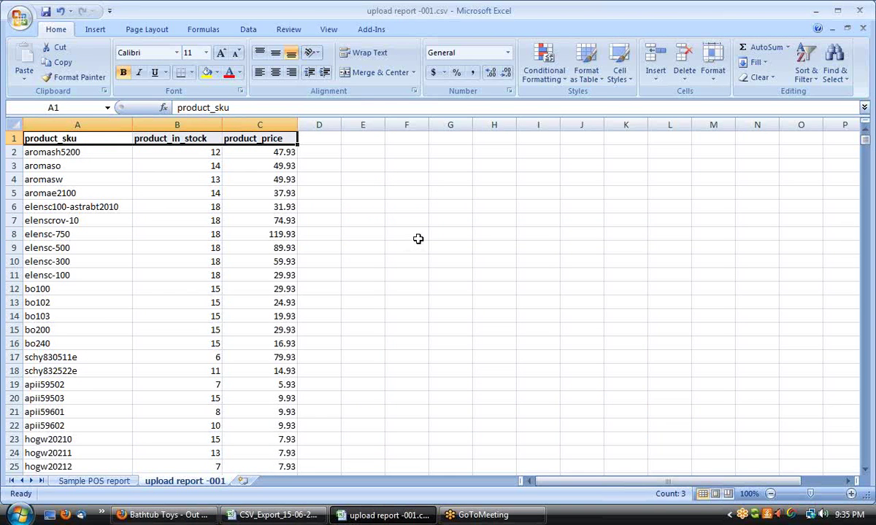
pyautogui.click(411, 248)
pyautogui.moveTo(286, 135); pyautogui.dragTo(46, 139)
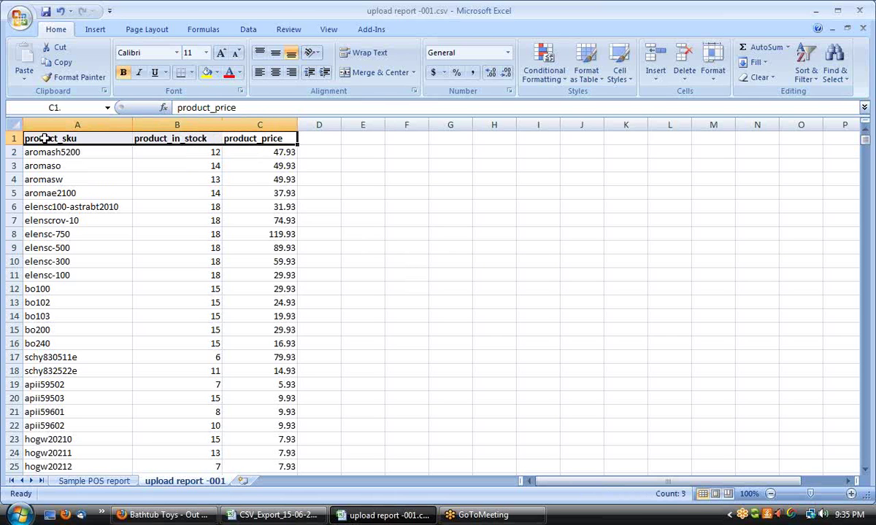
pyautogui.hotkey('ctrl', 'c')
# Paste the copied headers into A1:C1 of the Sample POS report sheet.
pyautogui.click(94, 481)
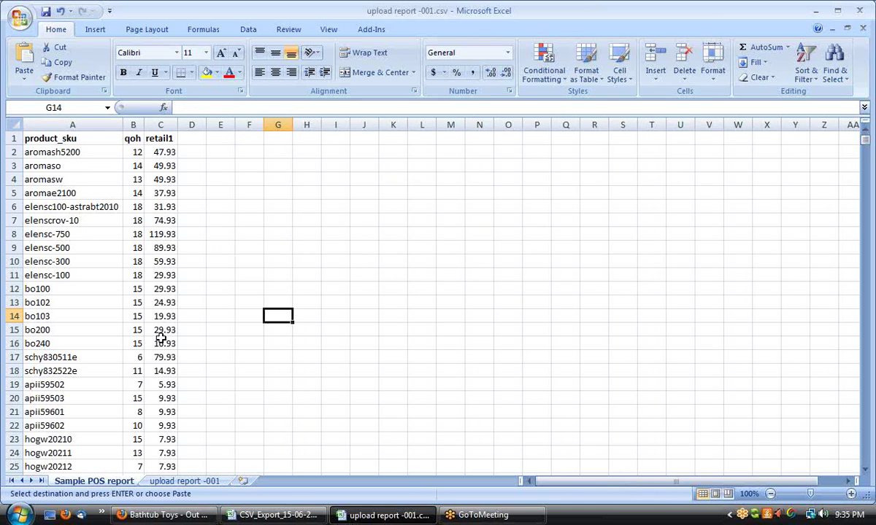
pyautogui.click(50, 139)
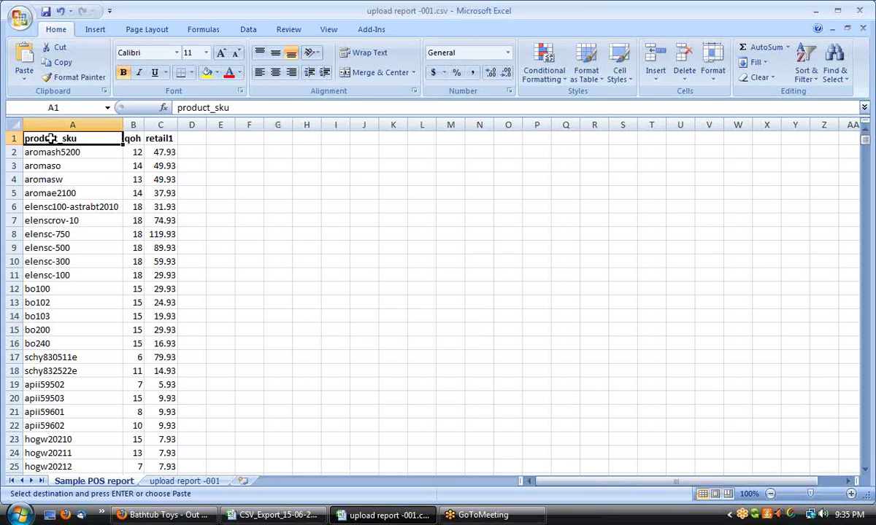
pyautogui.hotkey('ctrl', 'v')
pyautogui.click(248, 207)
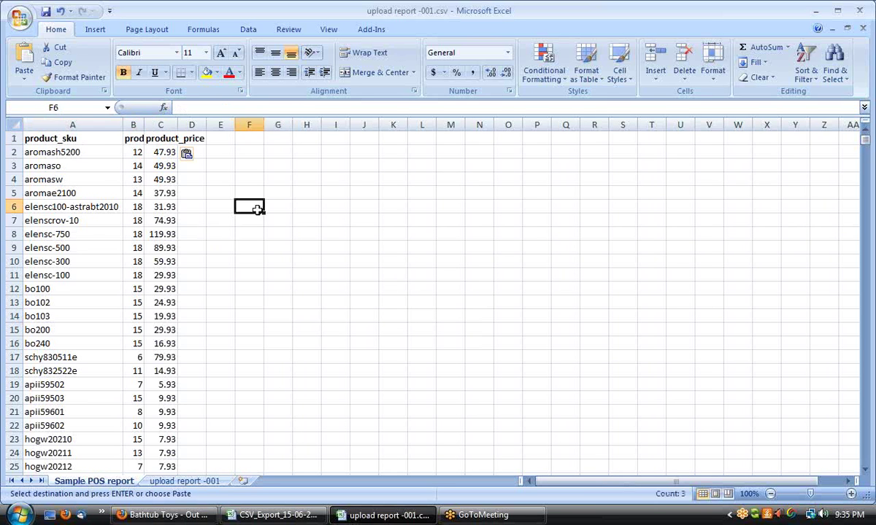
# AutoFit all column widths, check the B1 and C1 headers, and return to the storefront.
pyautogui.click(13, 126)
pyautogui.doubleClick(123, 125)
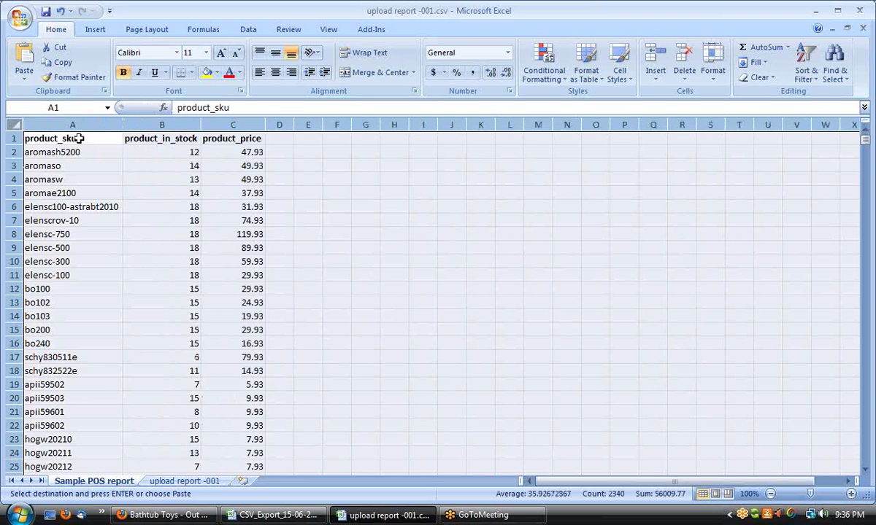
pyautogui.click(169, 135)
pyautogui.click(222, 135)
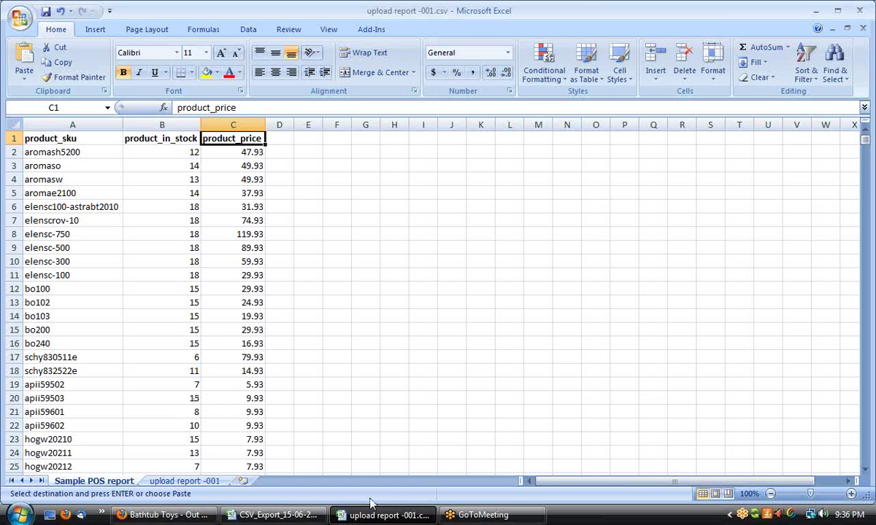
pyautogui.click(183, 518)
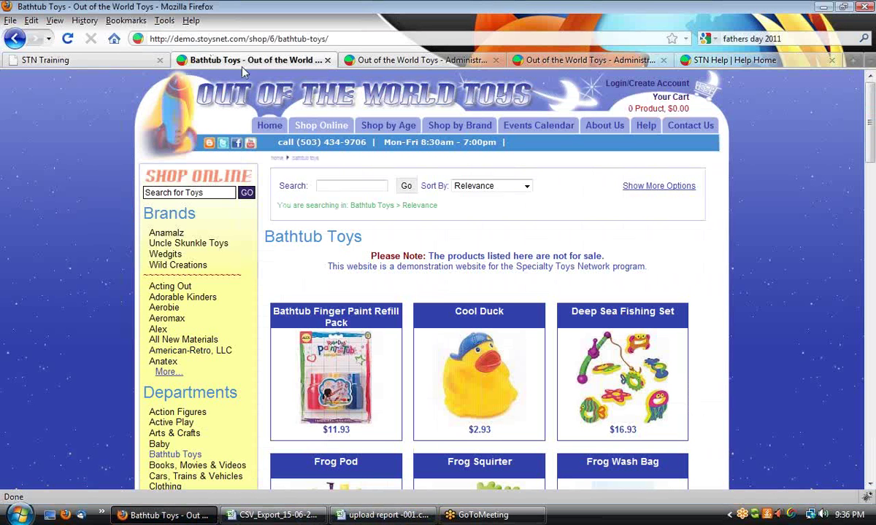
# Delete the product_name field from the CSV import field configuration.
pyautogui.click(390, 62)
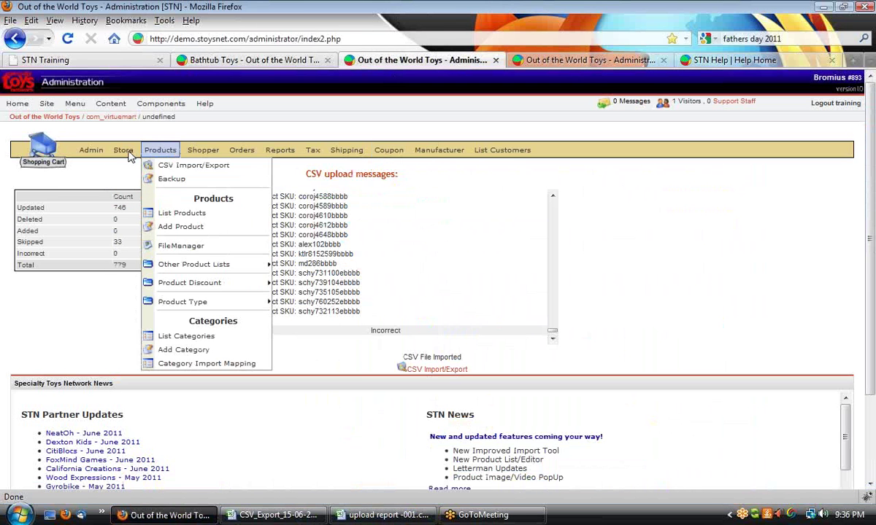
pyautogui.click(167, 167)
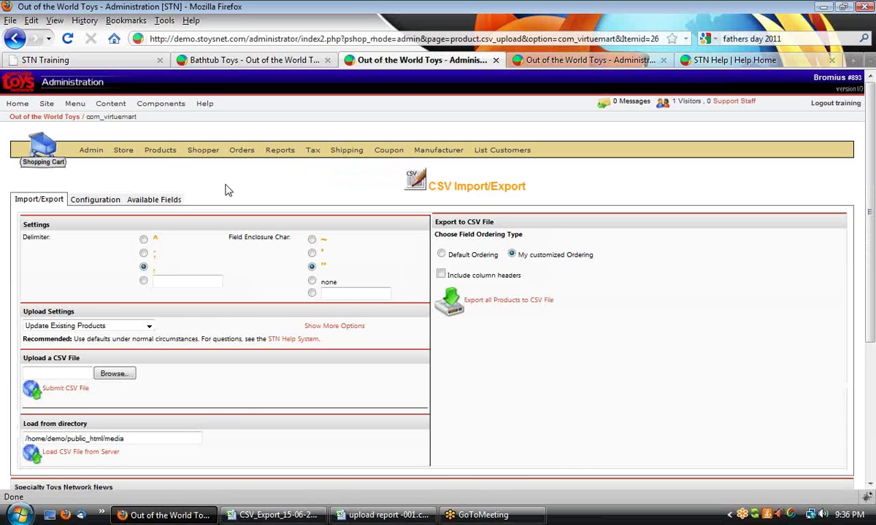
pyautogui.click(77, 192)
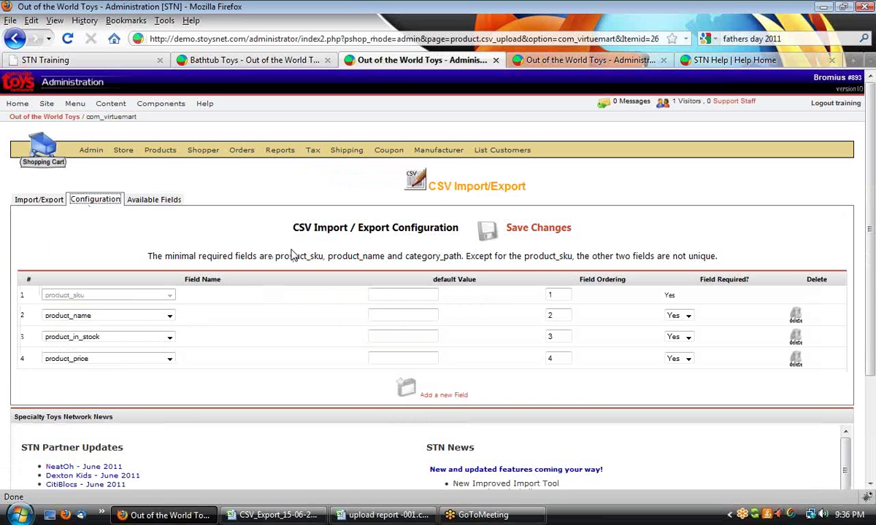
pyautogui.click(795, 318)
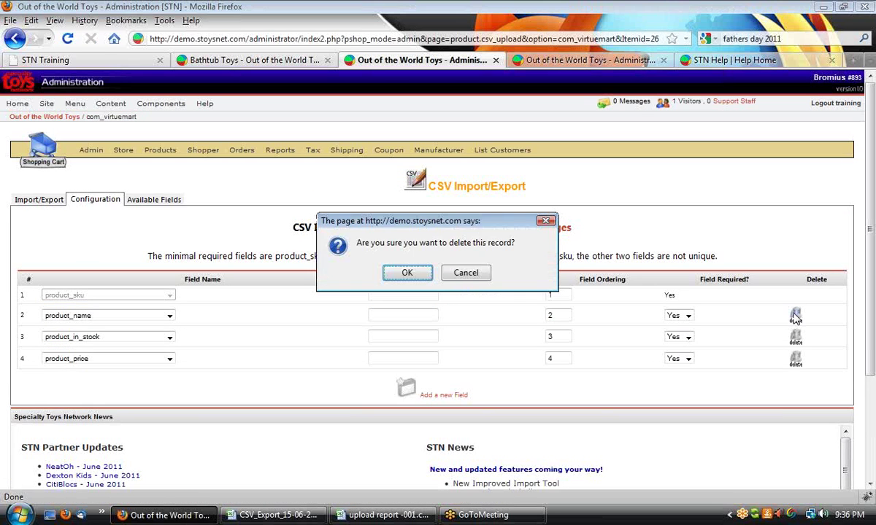
pyautogui.click(406, 274)
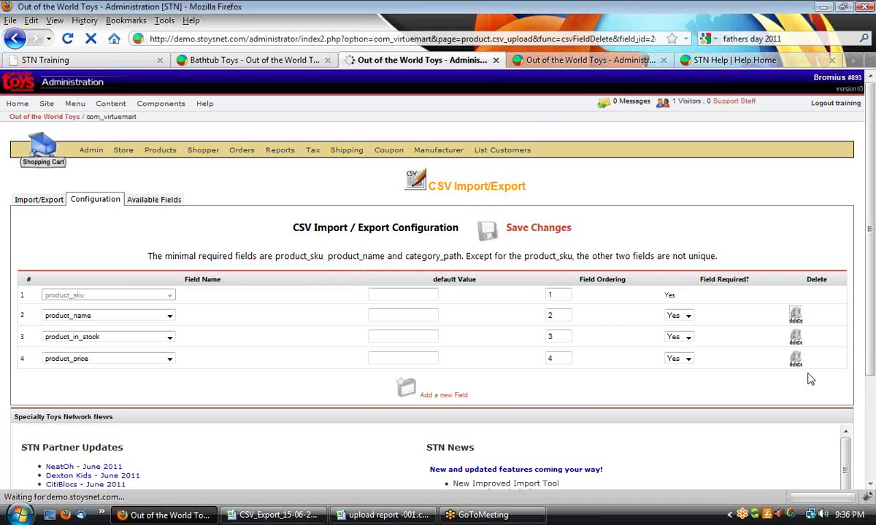
# Set product_in_stock ordering to 2 and product_price to 3, then save changes.
pyautogui.click(90, 201)
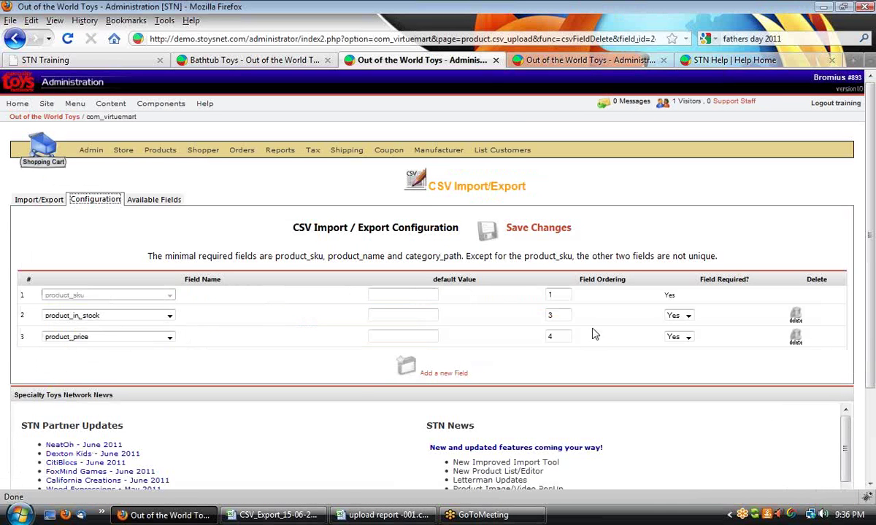
pyautogui.doubleClick(559, 316)
pyautogui.write('2')
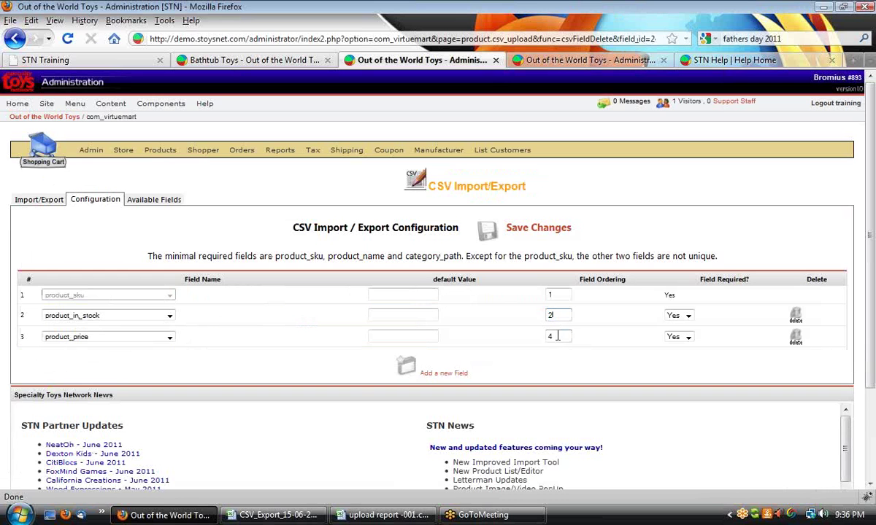
pyautogui.doubleClick(558, 336)
pyautogui.write('3')
pyautogui.click(558, 229)
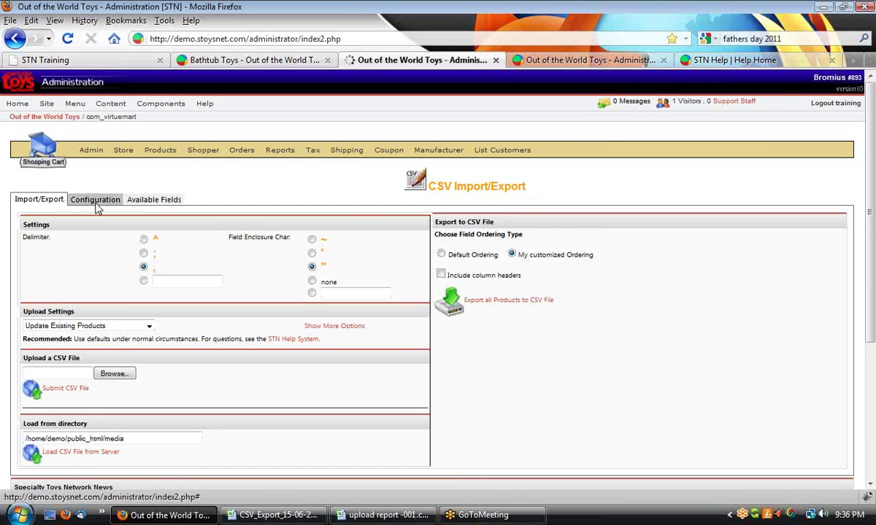
# Verify the saved field order, then turn off Use column headers as configuration.
pyautogui.click(97, 204)
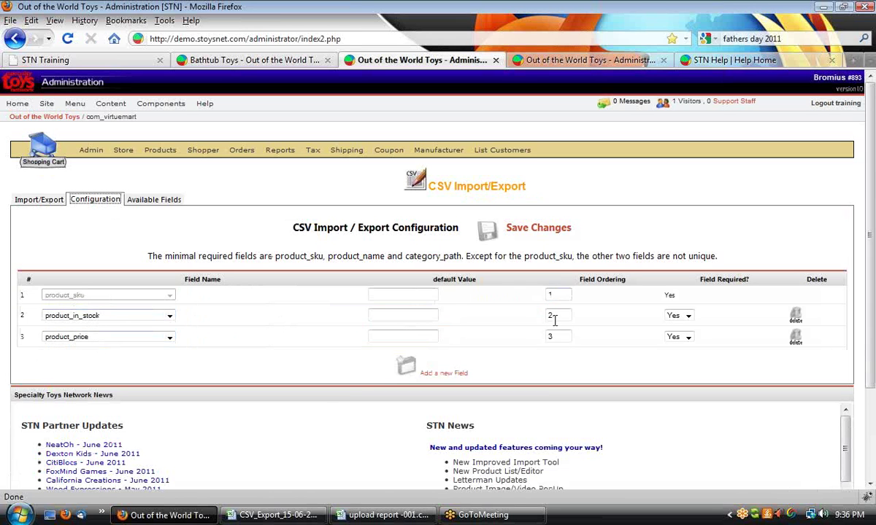
pyautogui.click(39, 199)
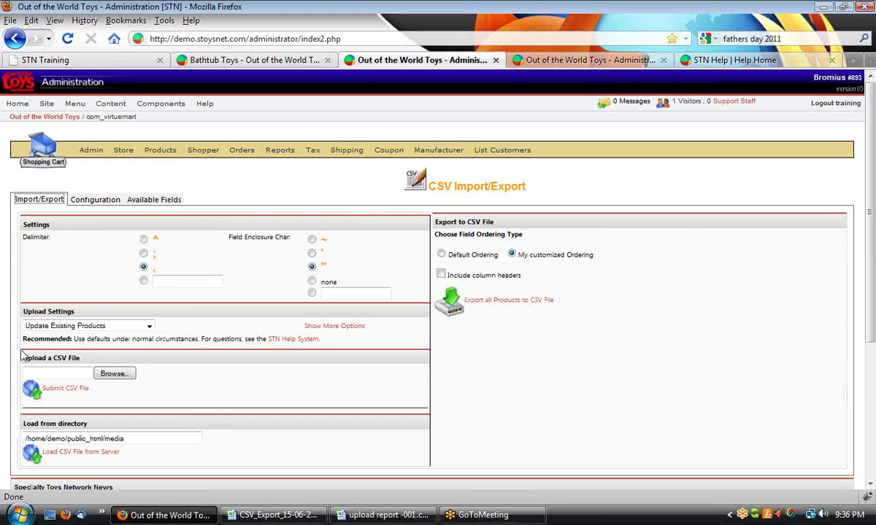
pyautogui.click(307, 326)
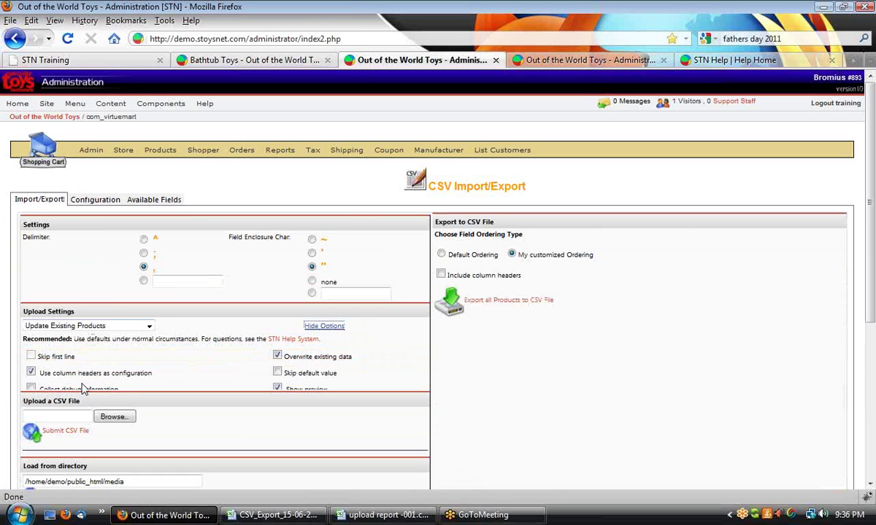
pyautogui.click(31, 373)
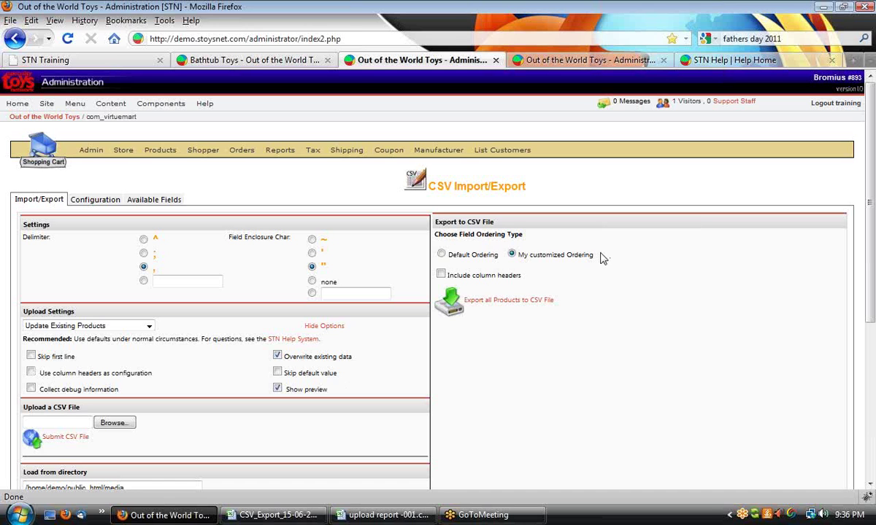
pyautogui.moveTo(593, 255); pyautogui.dragTo(522, 261)
pyautogui.click(565, 378)
# Select upload report -001.csv and submit it for import preview.
pyautogui.click(113, 424)
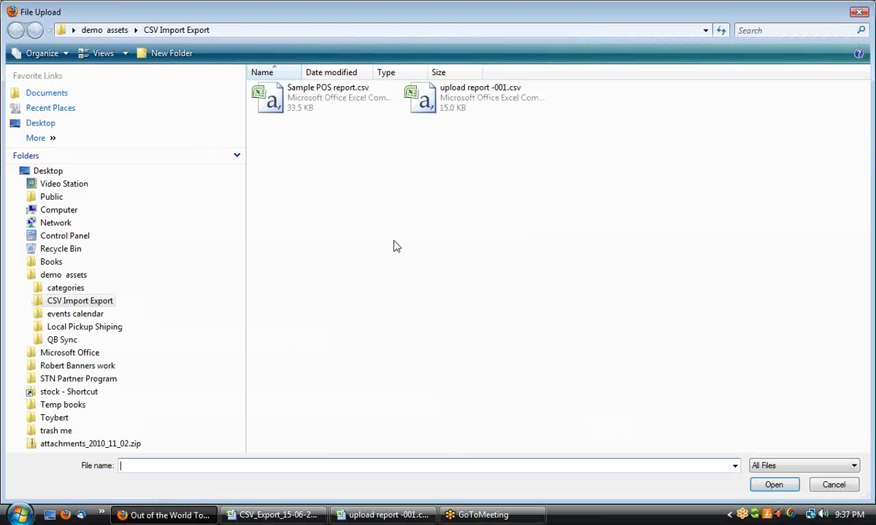
pyautogui.doubleClick(473, 102)
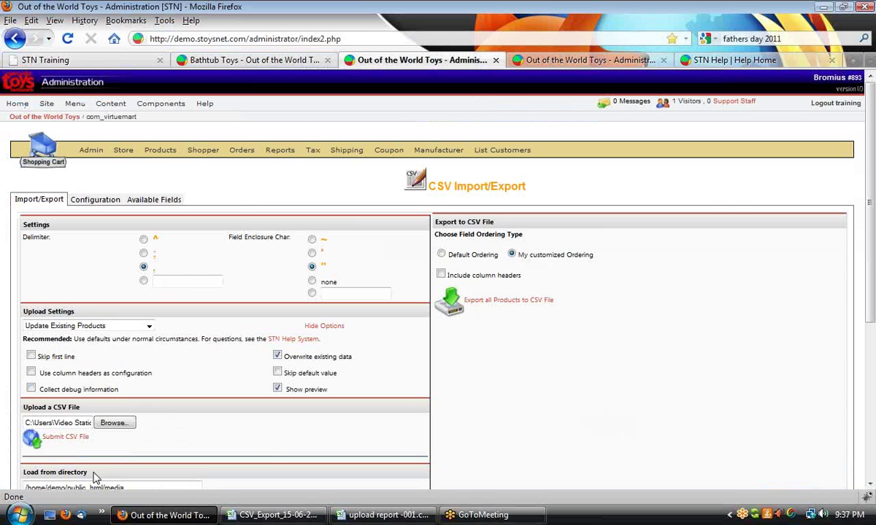
pyautogui.click(71, 442)
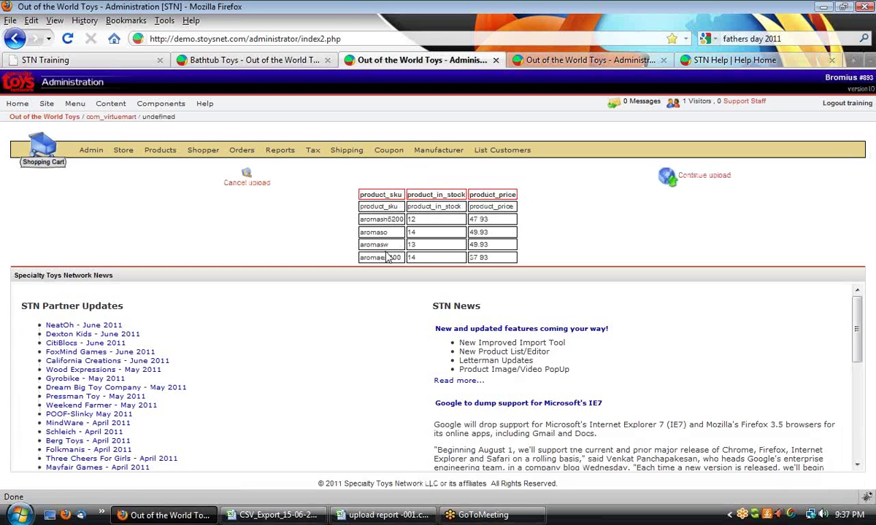
# Cancel the upload, enable Skip first line, and resubmit upload report -001.csv.
pyautogui.click(254, 189)
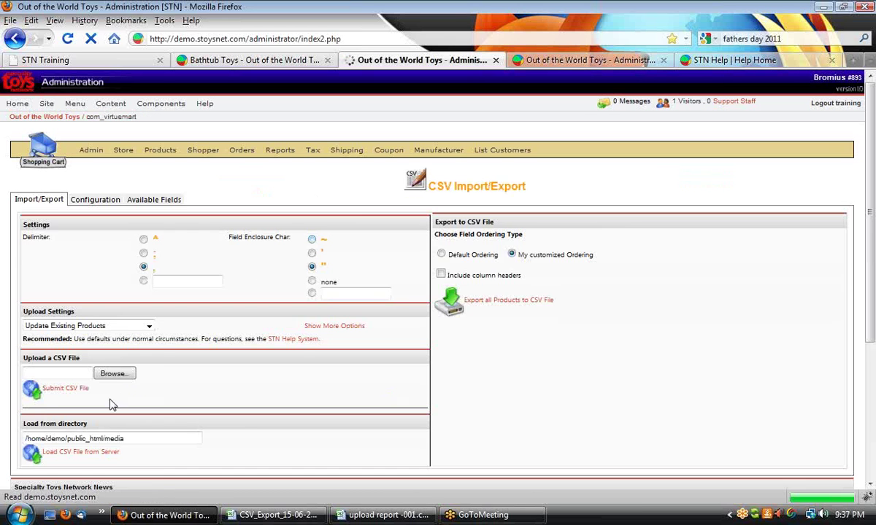
pyautogui.click(312, 330)
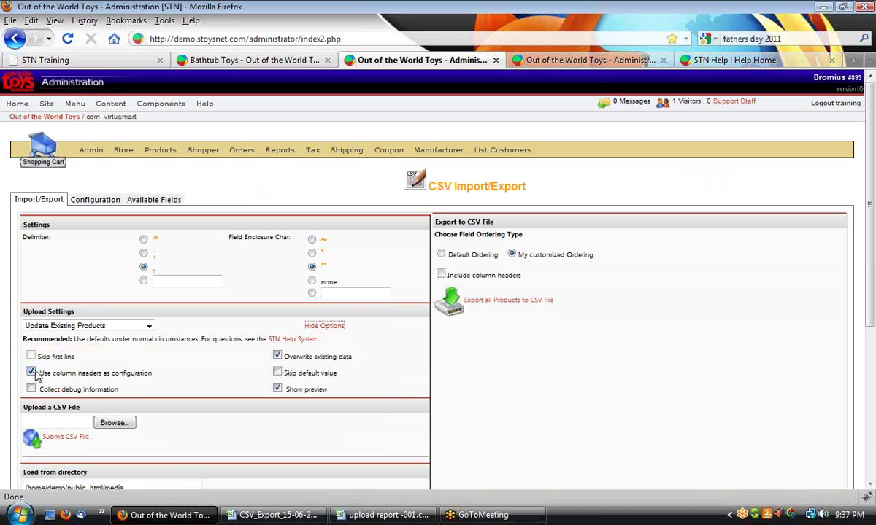
pyautogui.click(31, 356)
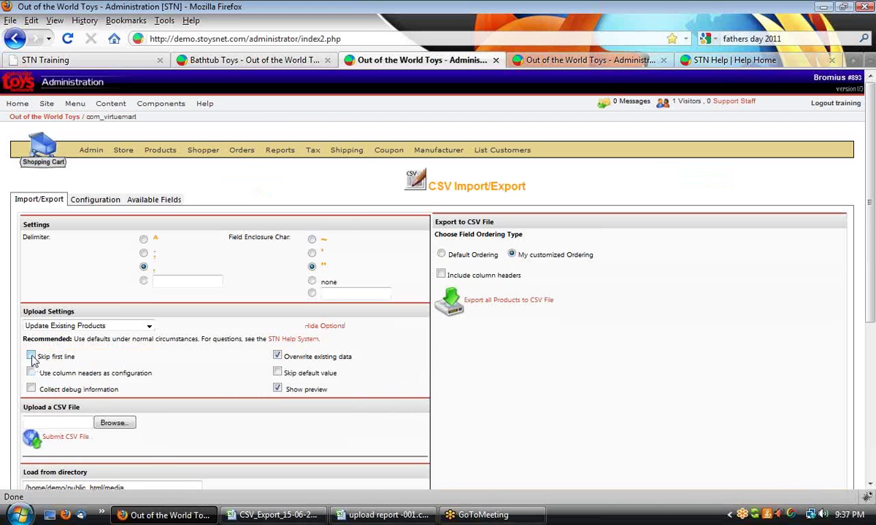
pyautogui.click(64, 421)
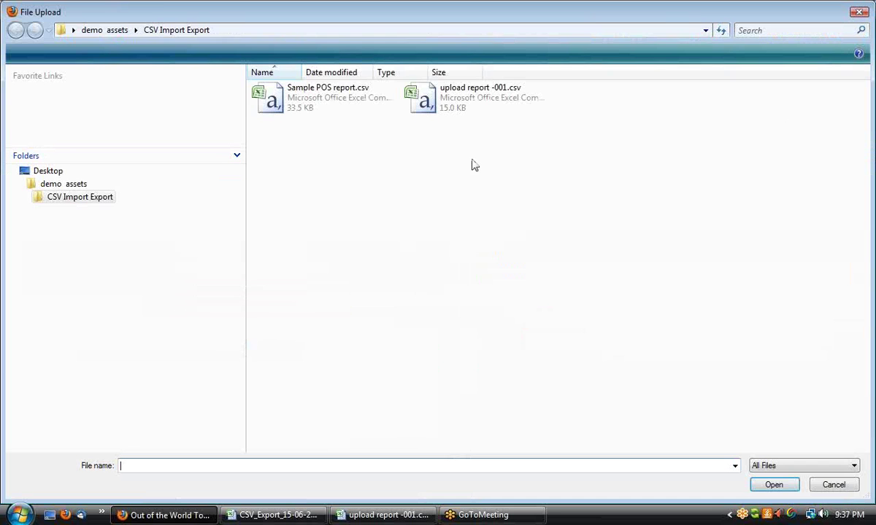
pyautogui.doubleClick(426, 98)
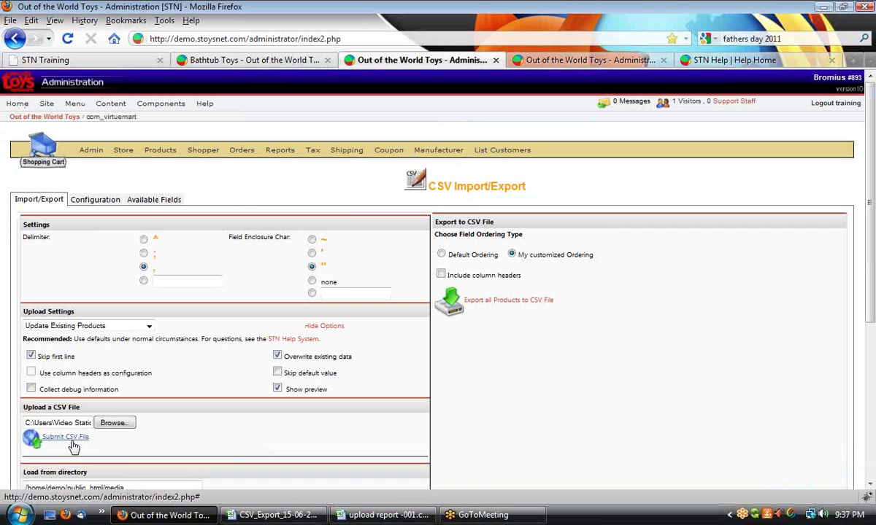
pyautogui.click(72, 440)
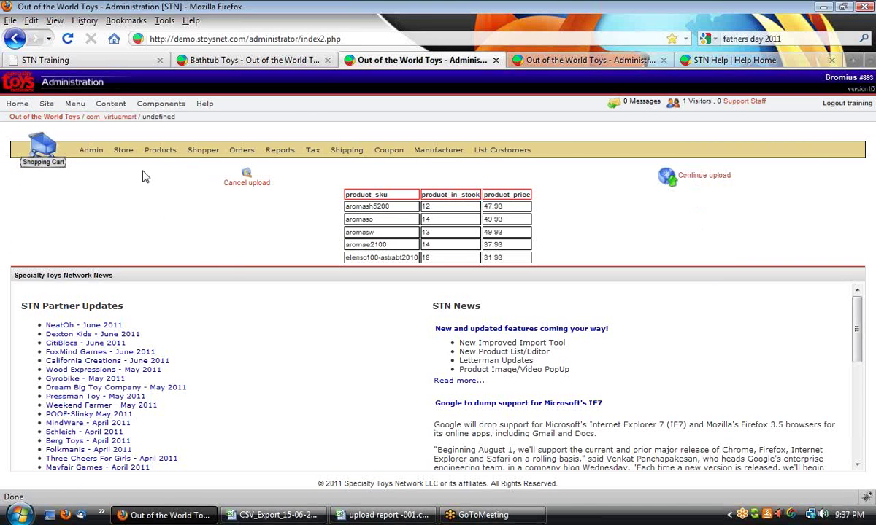
pyautogui.click(99, 60)
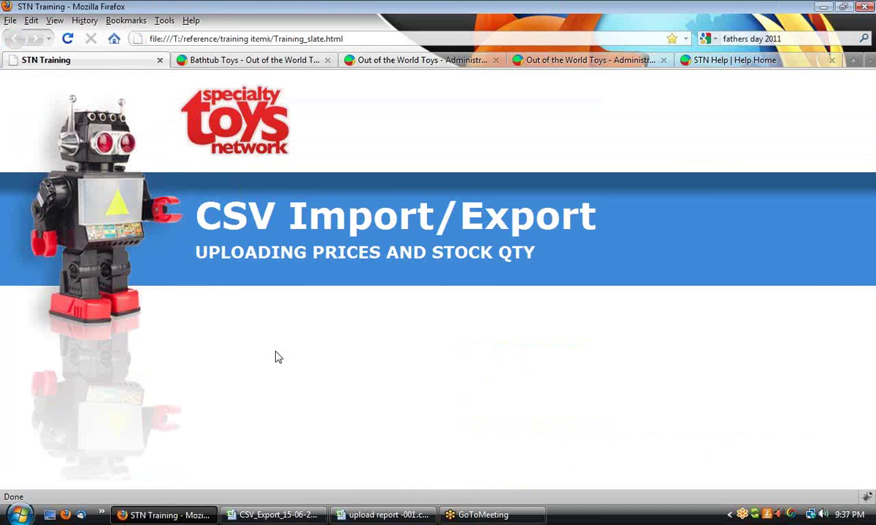